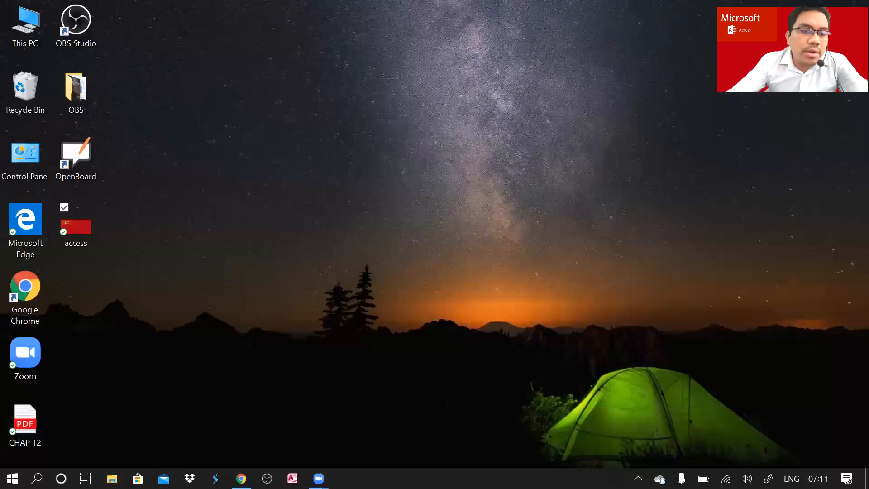
Search Windows for 'A' and bring up Microsoft Access 2010 with its templates page.
click(36, 478)
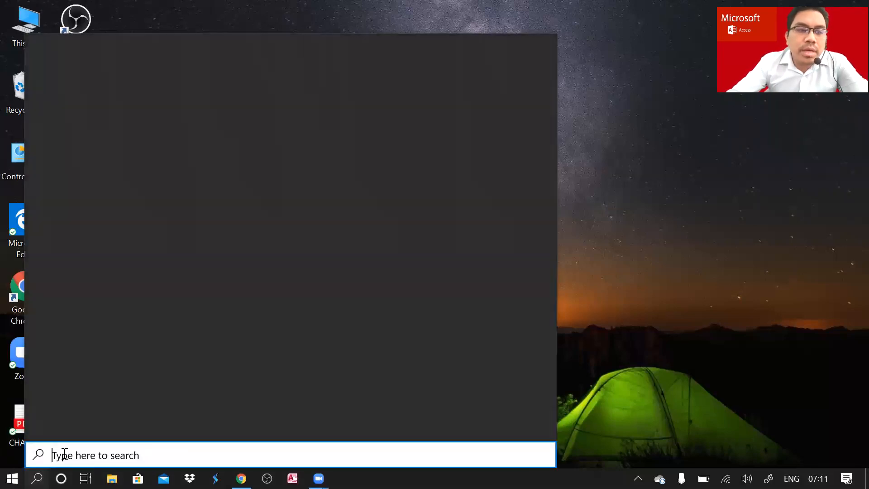
text(A)
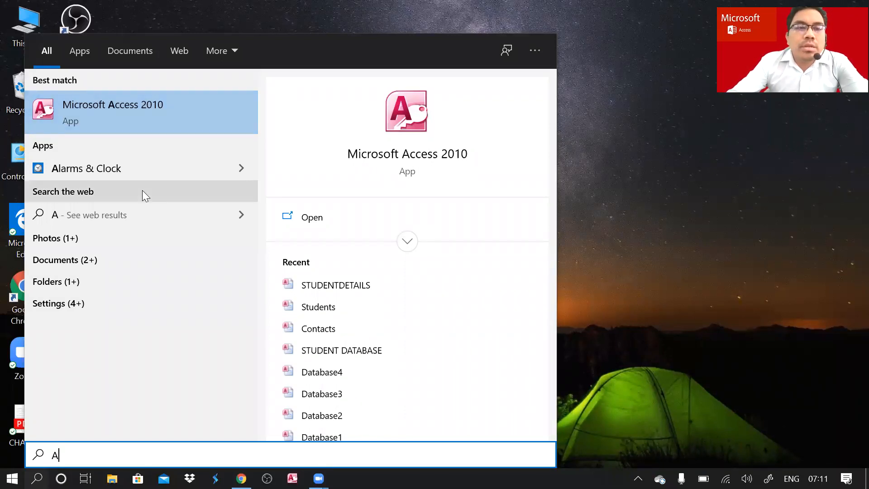
right_click(128, 105)
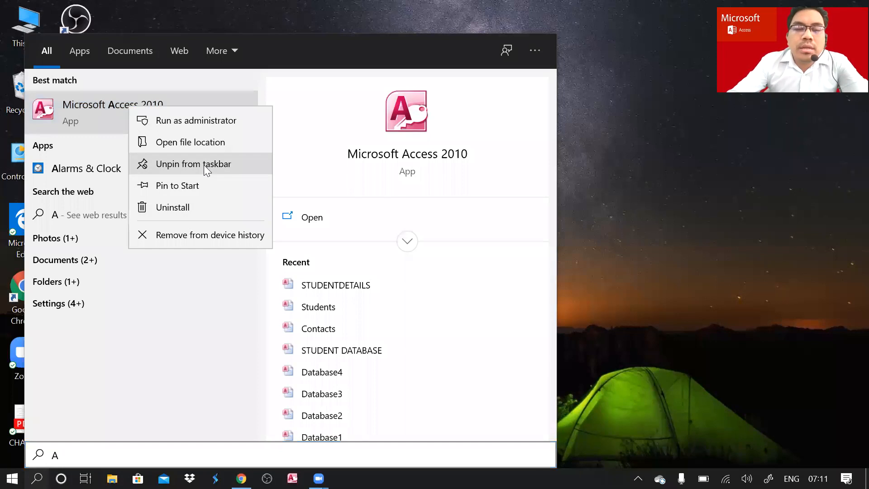
click(617, 245)
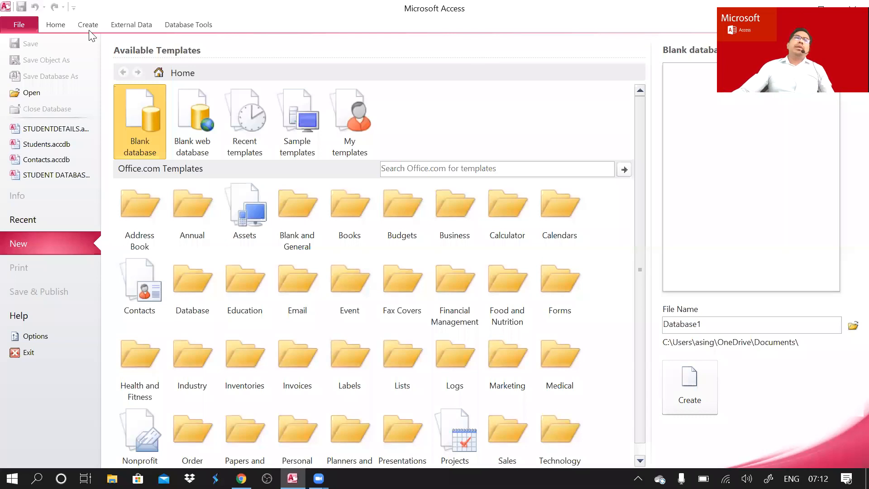
click(59, 26)
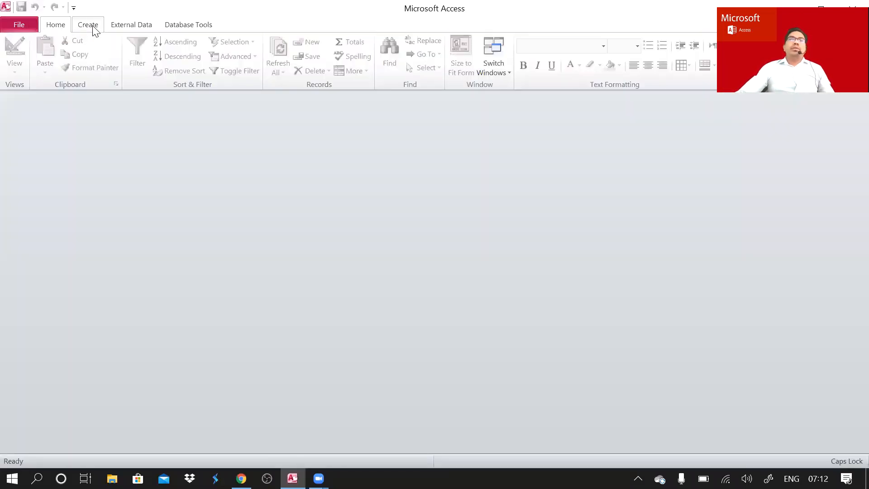
click(92, 28)
click(133, 25)
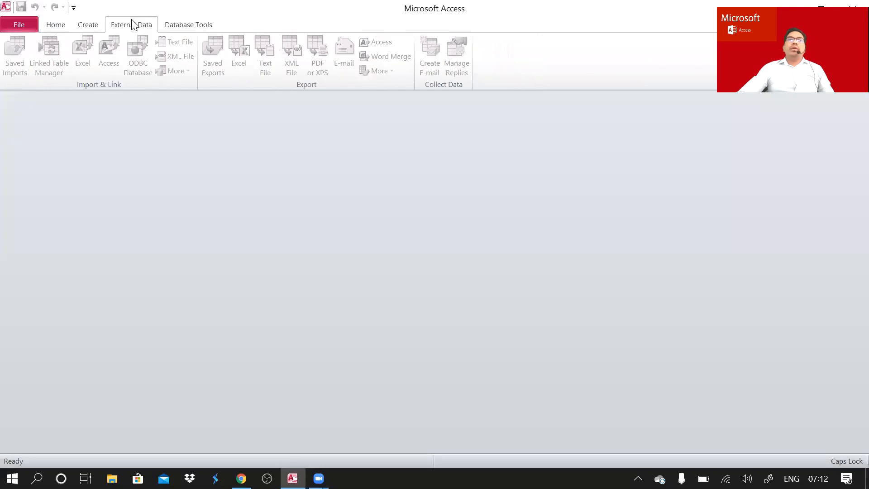
click(189, 25)
click(57, 26)
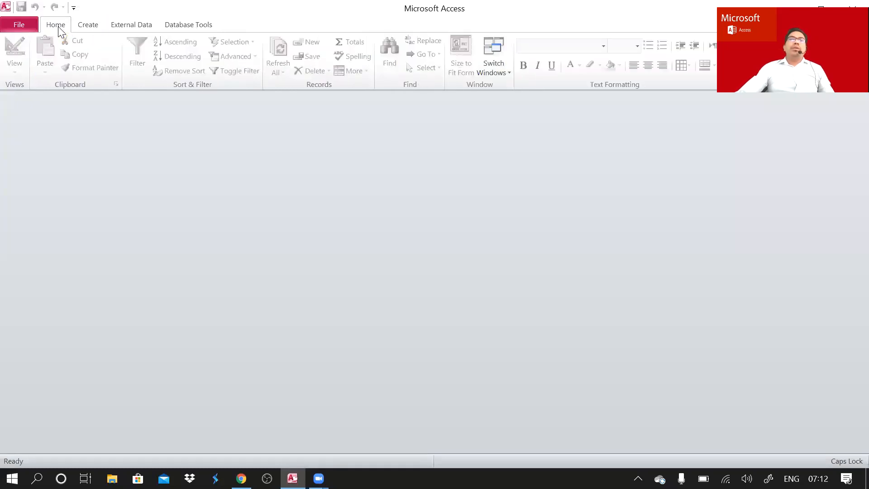
click(92, 24)
click(136, 24)
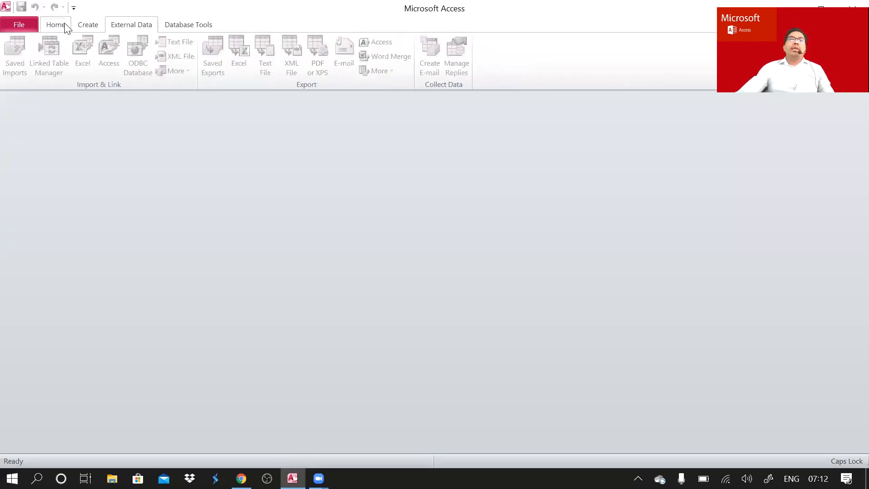
click(92, 25)
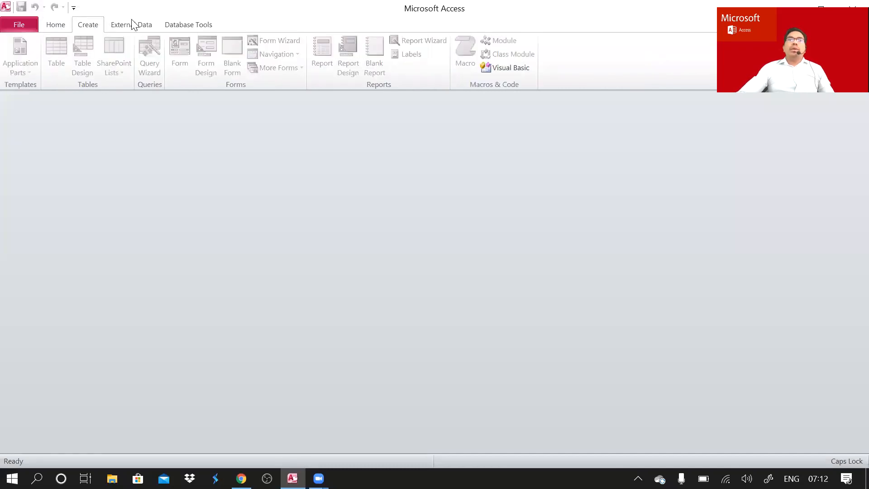
click(188, 25)
click(135, 25)
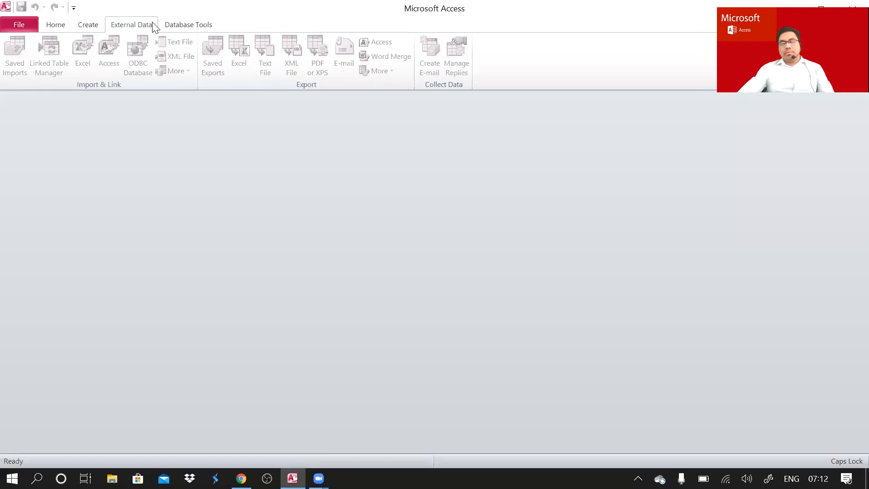
click(17, 25)
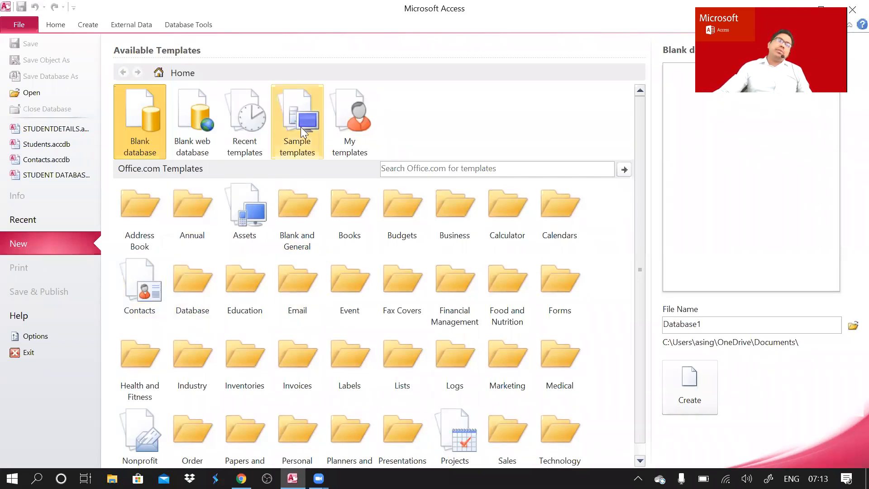
Pick the Students template from the Sample templates list.
click(284, 147)
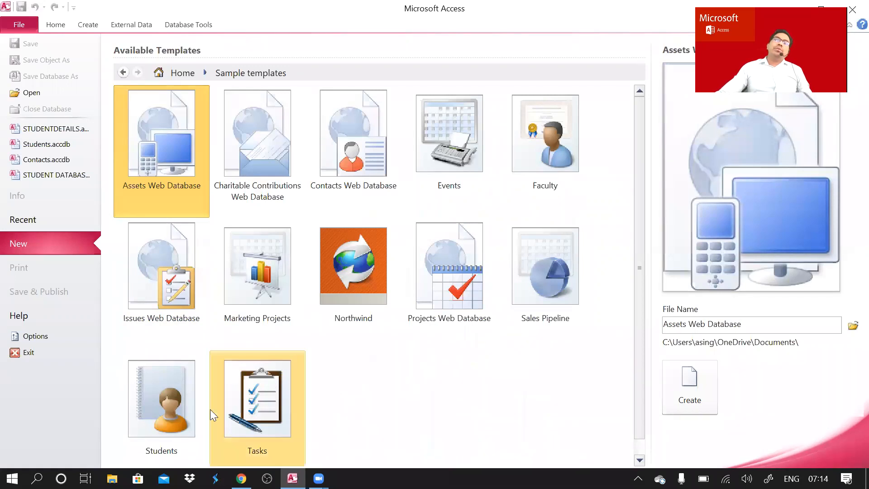
click(166, 400)
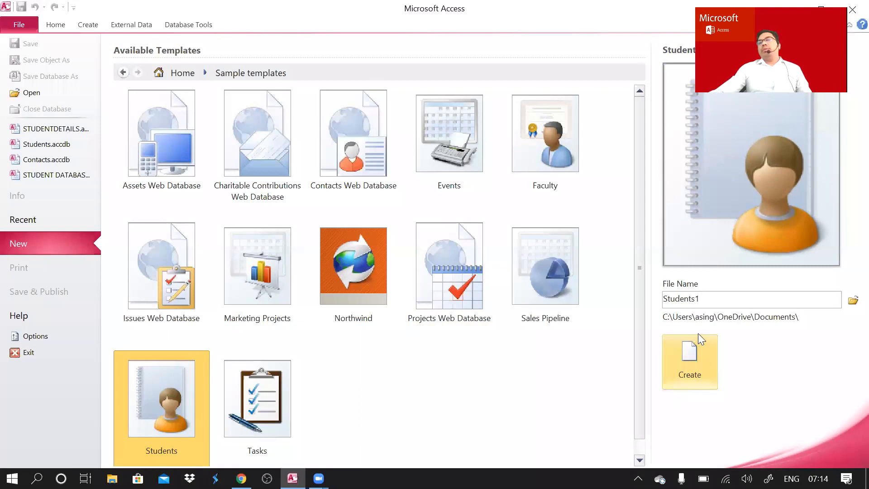
Replace the Students1 file name with CLASSIXSTUDETAILS.
double_click(701, 300)
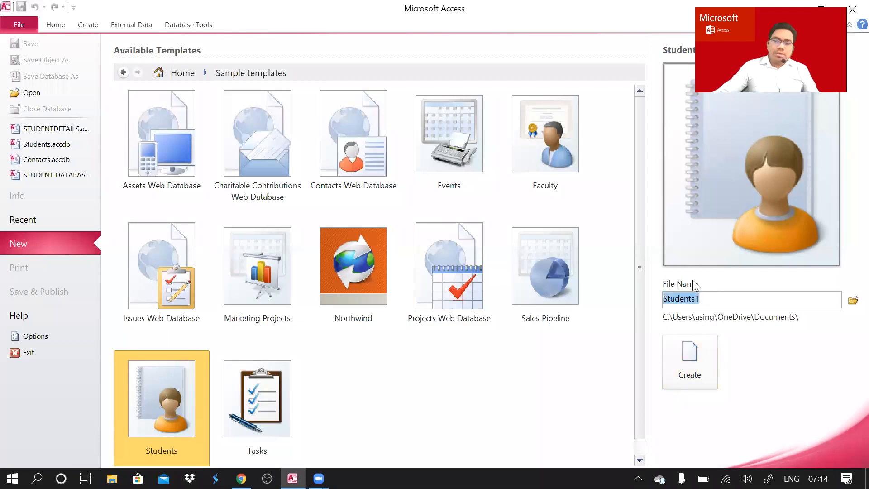
text(C)
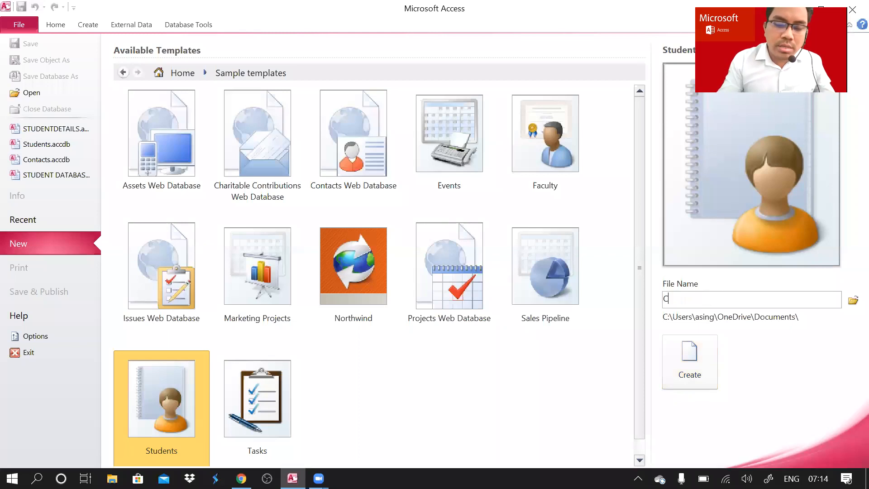
text(LASSIX)
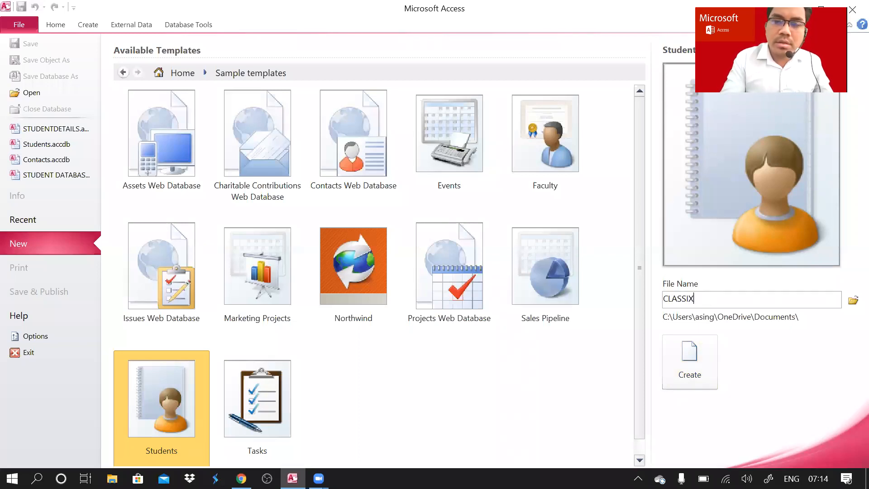
text(D)
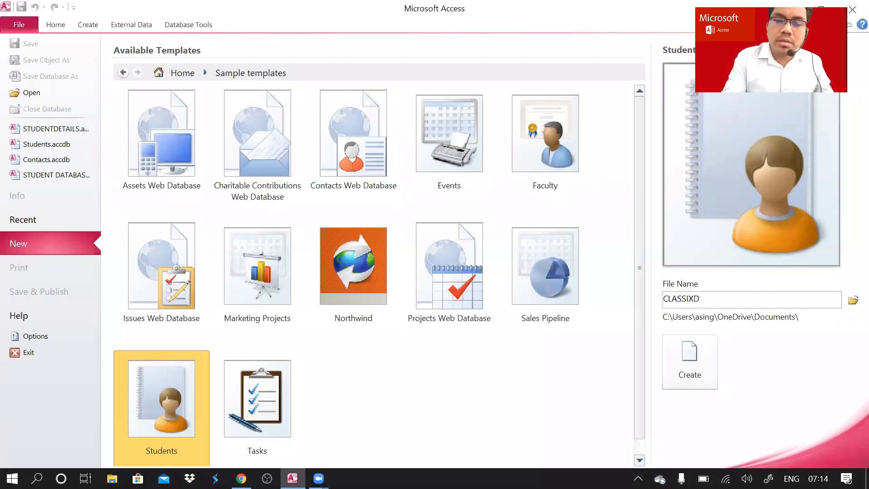
text(E)
key(BackSpace)
key(BackSpace)
text(ST)
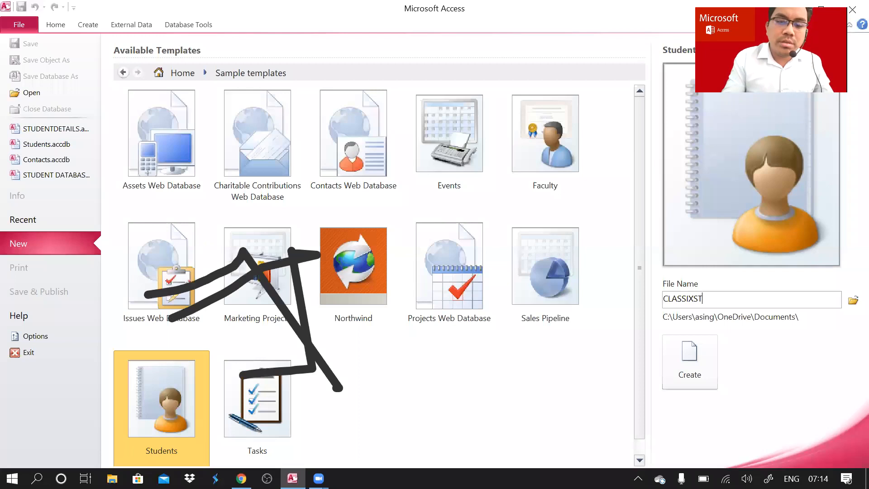
text(U)
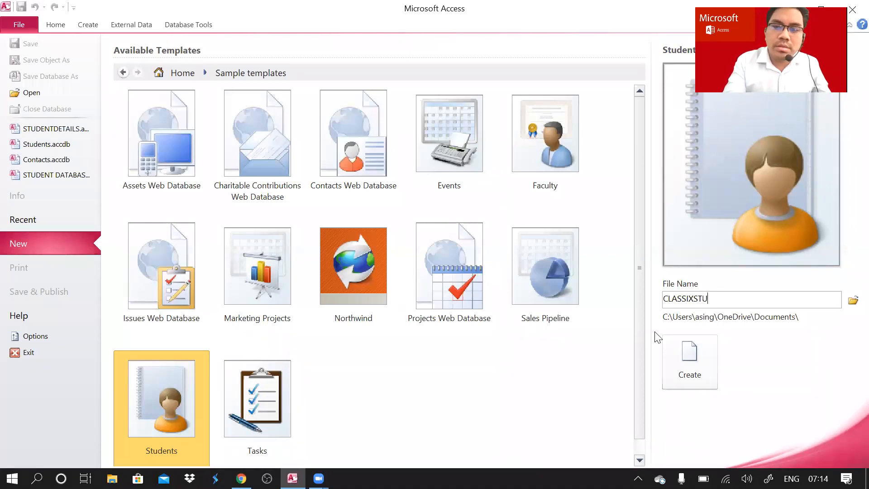
text(DETAIL)
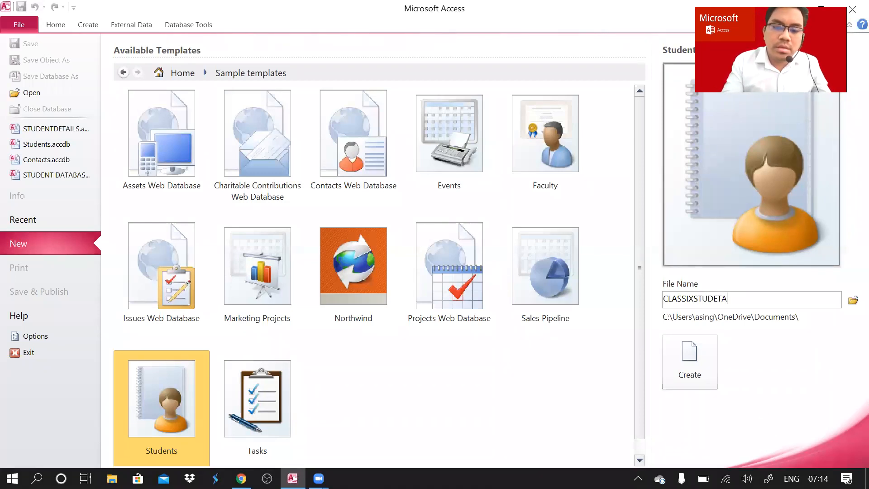
text(S)
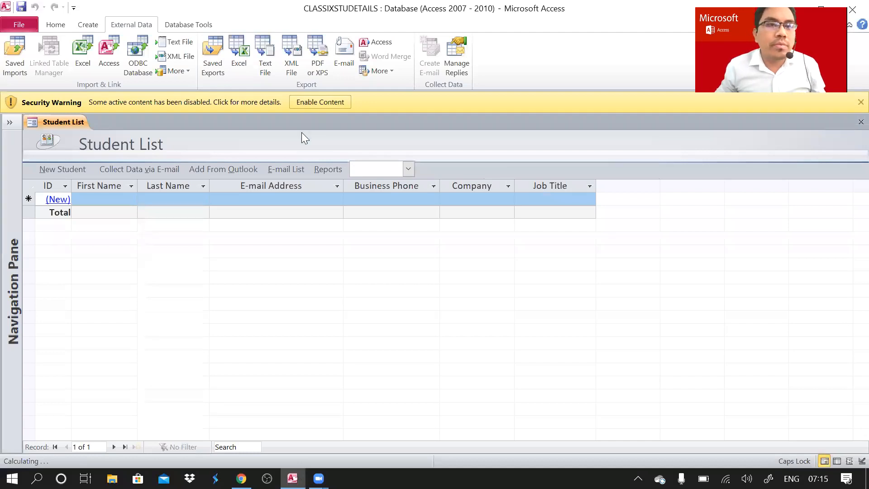
Enable the database's active content and select the new student's e-mail field.
click(321, 103)
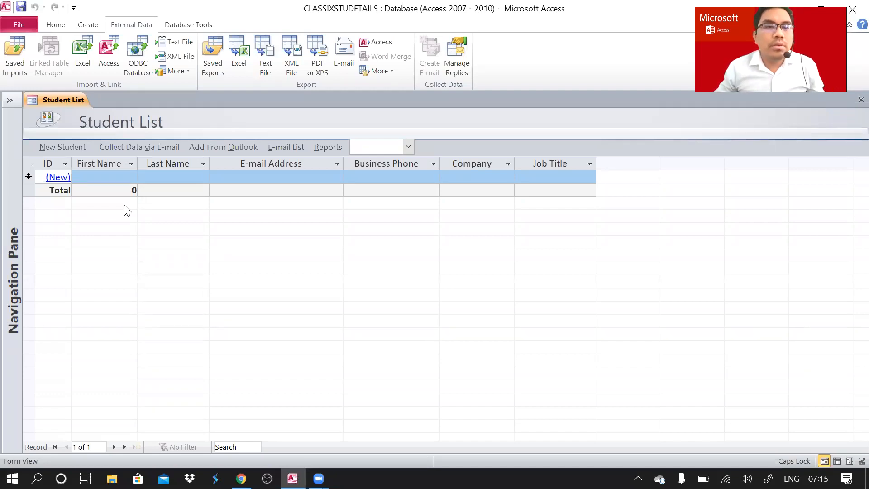
click(310, 175)
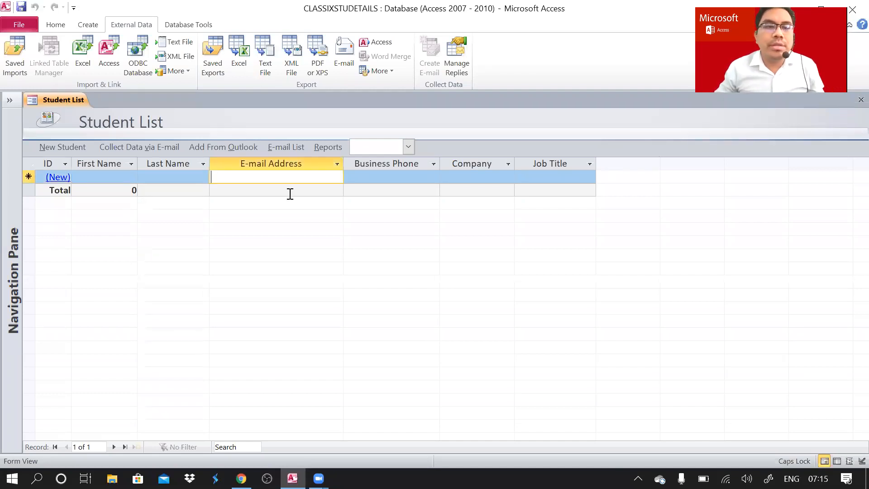
click(107, 178)
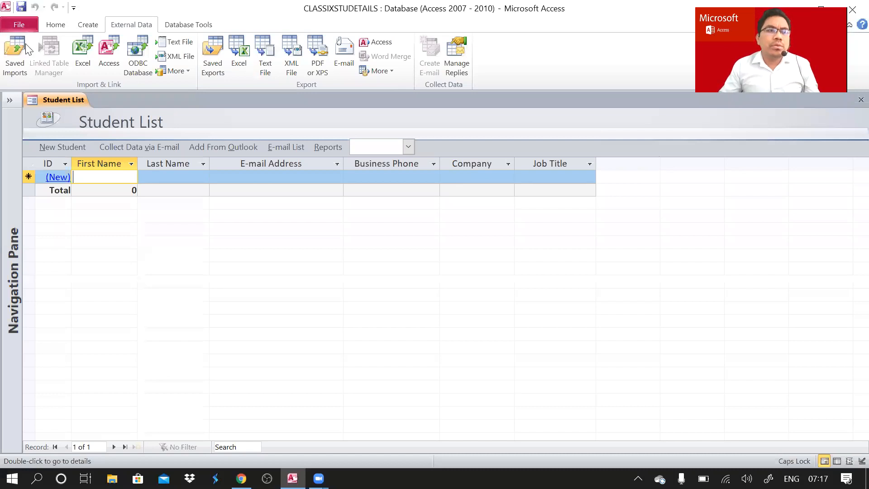
Show the New page's Blank database panel and select the Database1 file name.
click(21, 26)
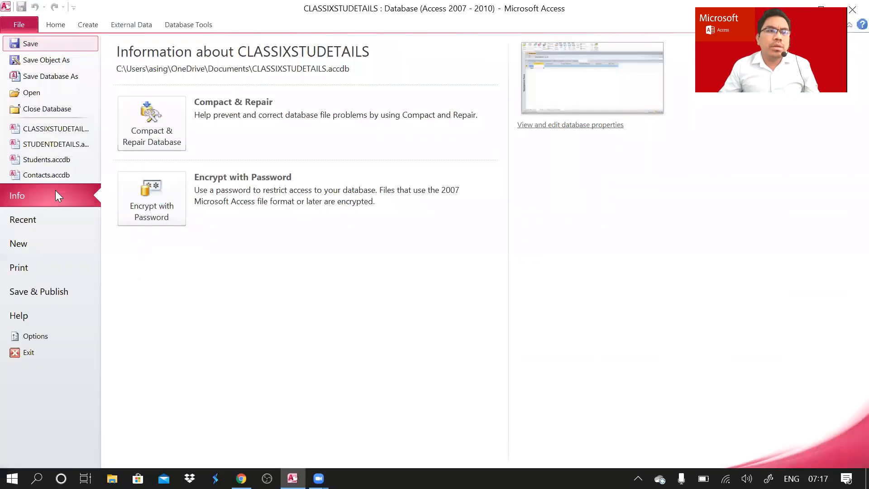
click(48, 240)
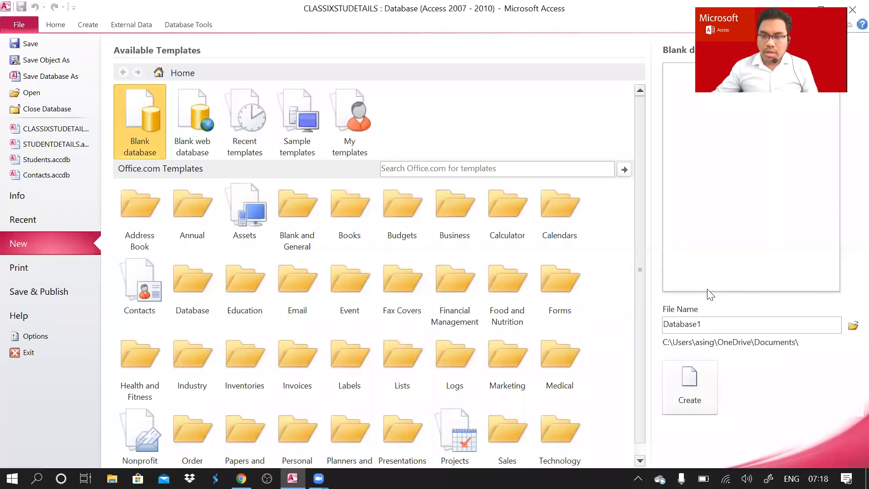
double_click(710, 326)
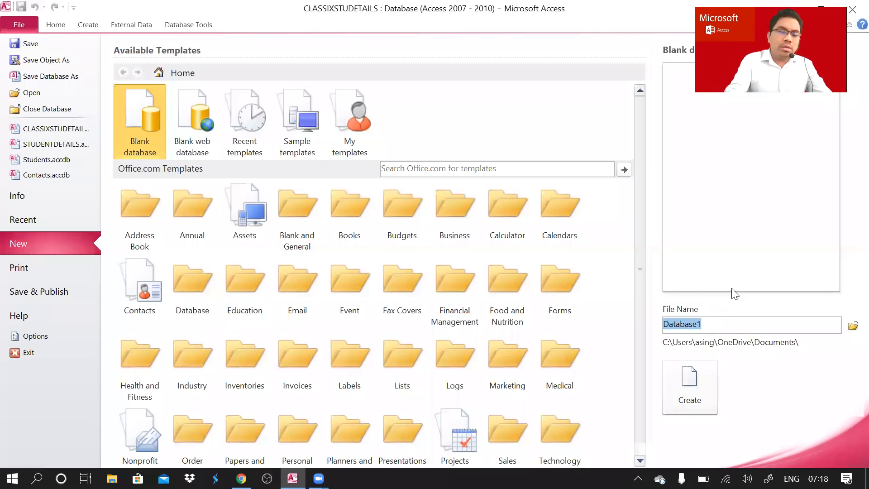
Type STUDETAILS over Database1 and create the blank database.
text(STU)
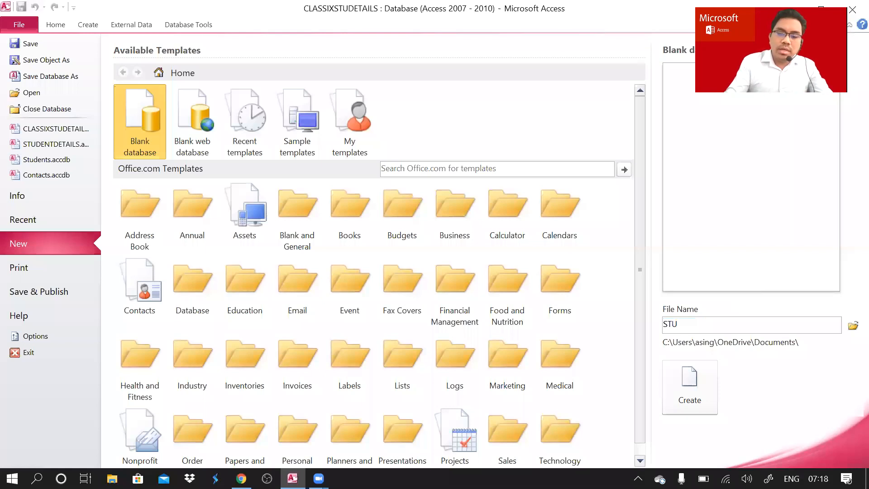
text(DETA)
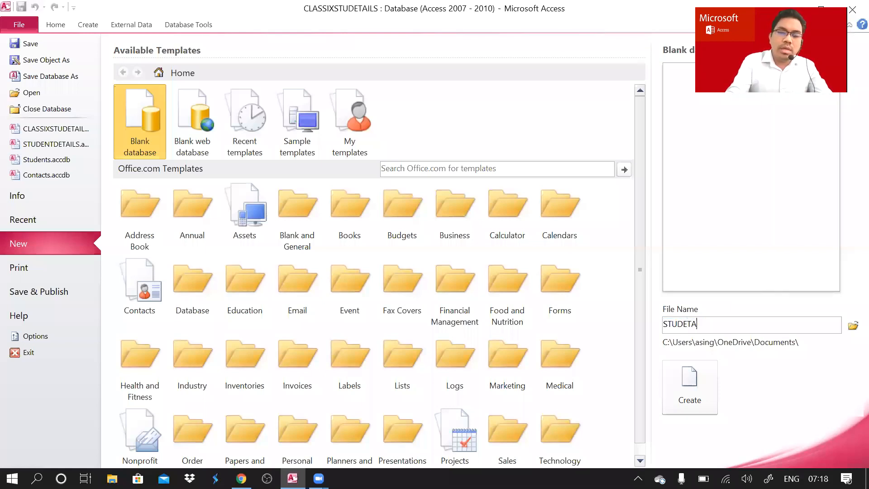
text(ILS)
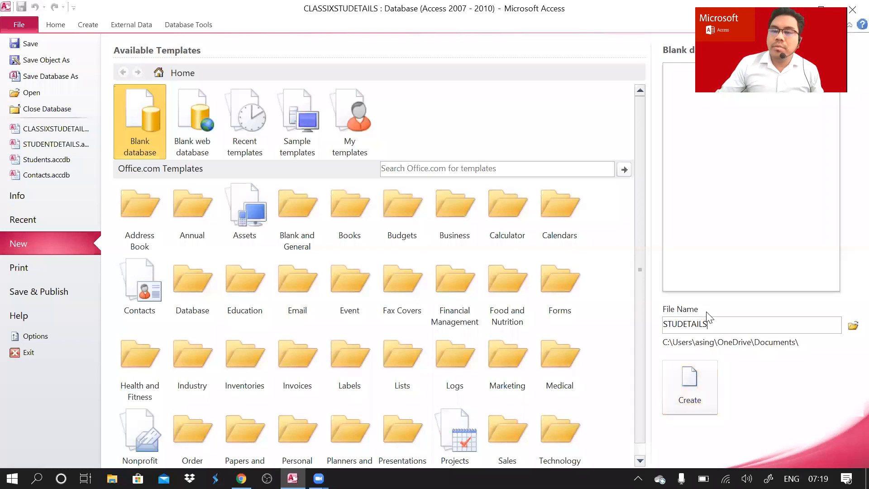
click(693, 387)
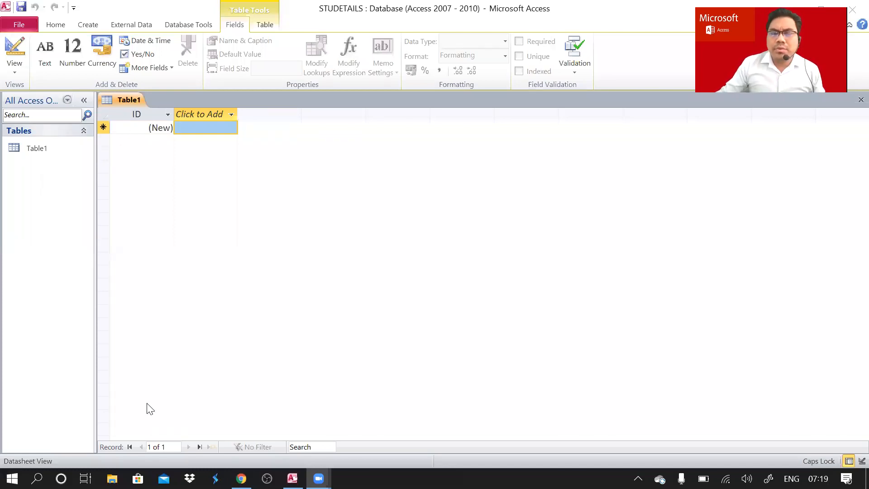
Select the ID field cell in the empty Table1.
click(145, 126)
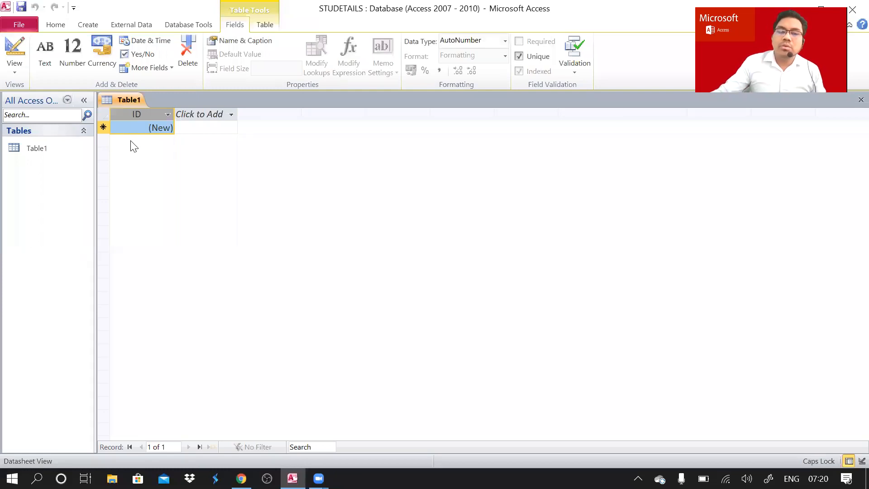
click(46, 149)
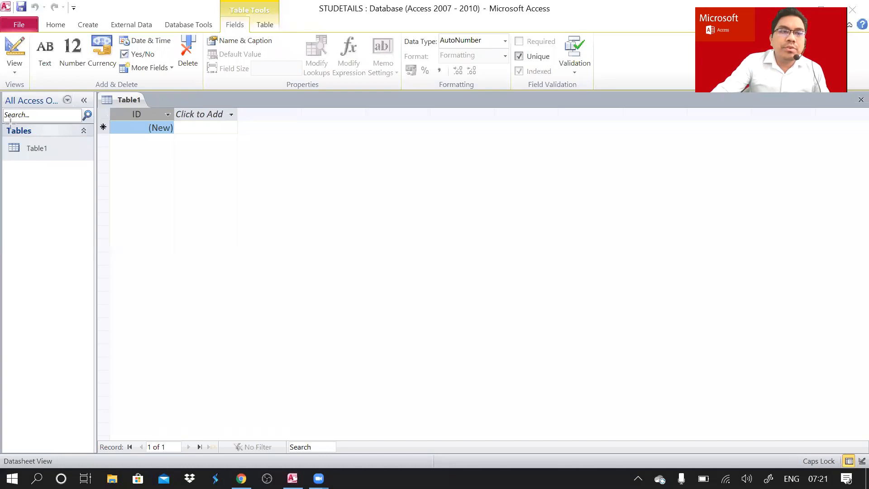
drag(10, 121, 96, 455)
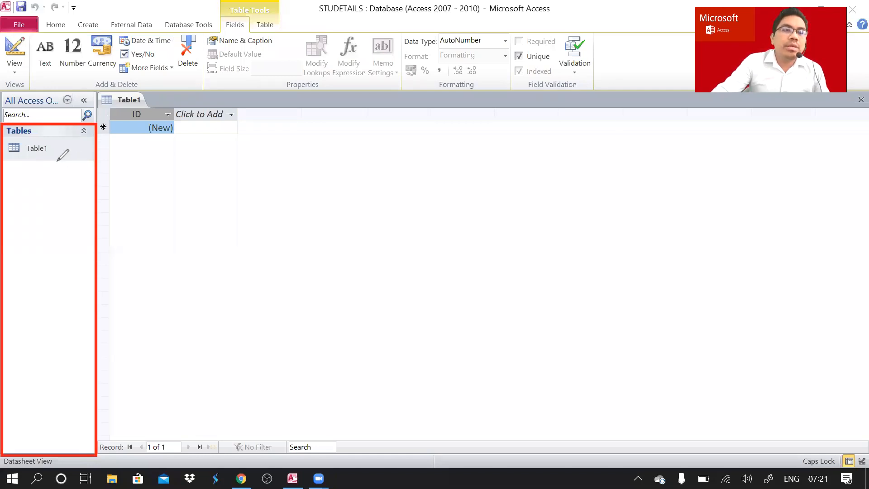
drag(53, 160, 76, 154)
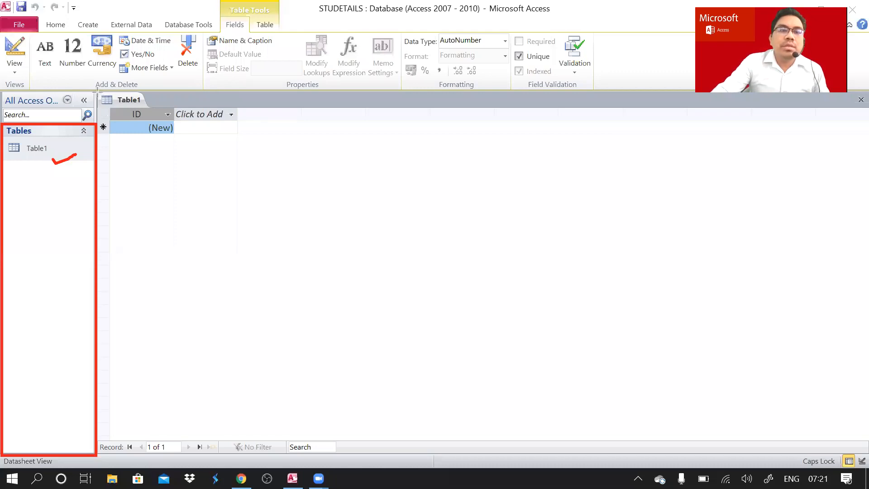
mouse_move(97, 90)
mouse_down()
mouse_move(688, 376)
mouse_move(845, 443)
mouse_move(867, 440)
mouse_up()
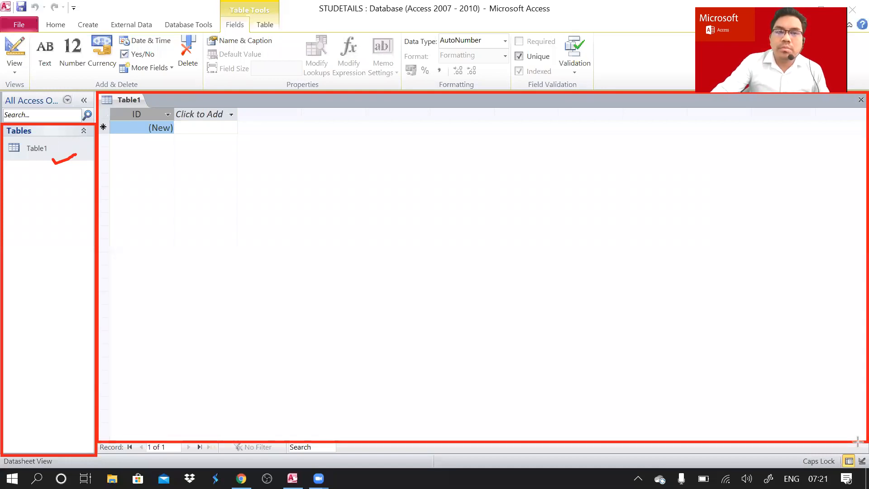
mouse_move(858, 441)
mouse_down()
mouse_move(866, 444)
mouse_move(849, 442)
mouse_up()
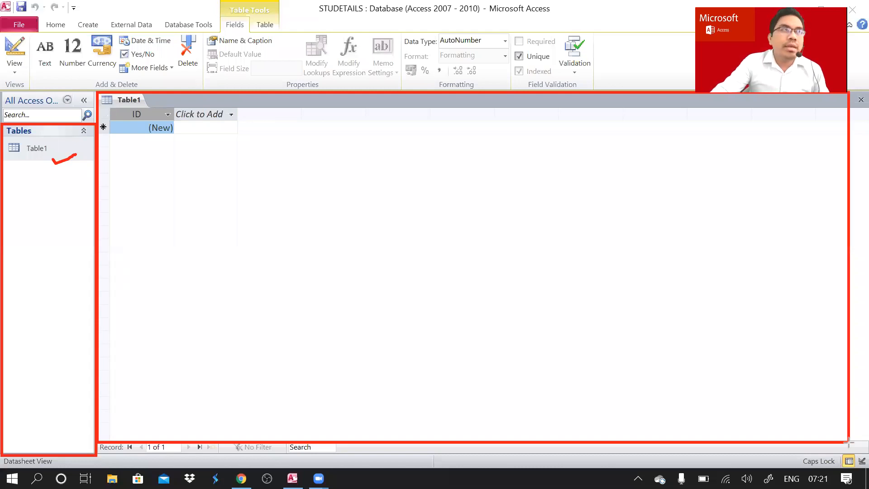
drag(848, 441, 843, 439)
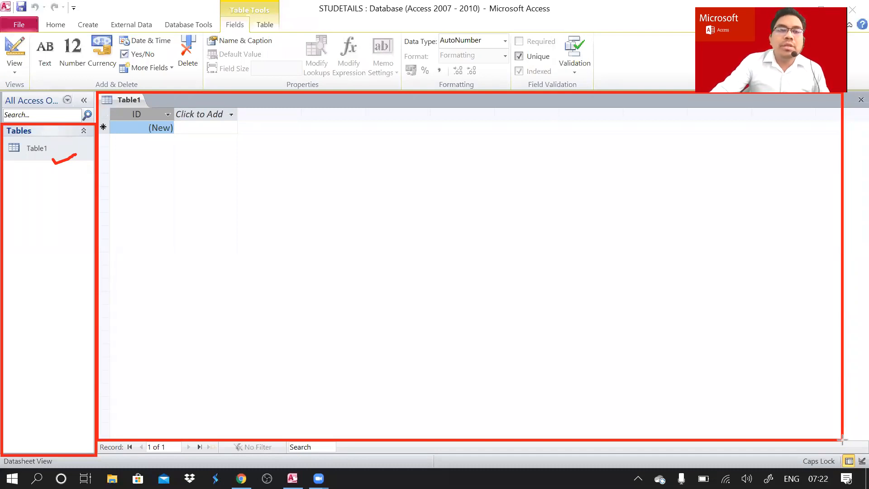
drag(843, 439, 787, 429)
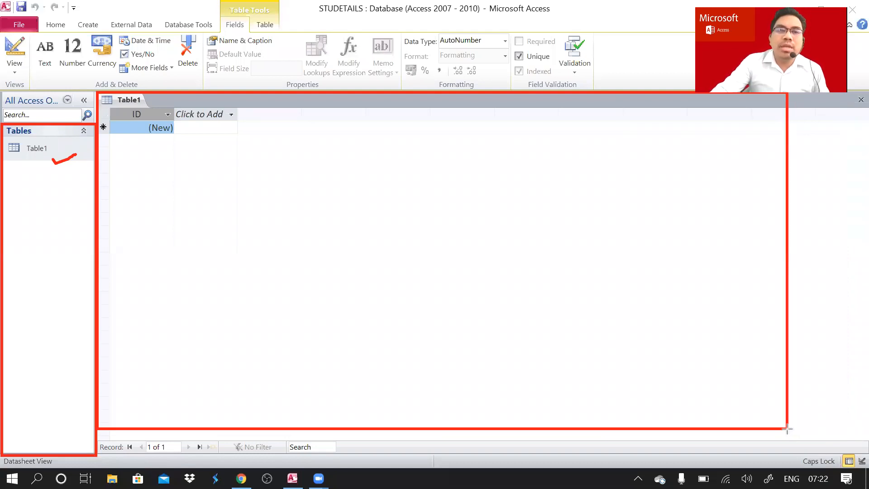
click(425, 59)
click(425, 58)
click(425, 58)
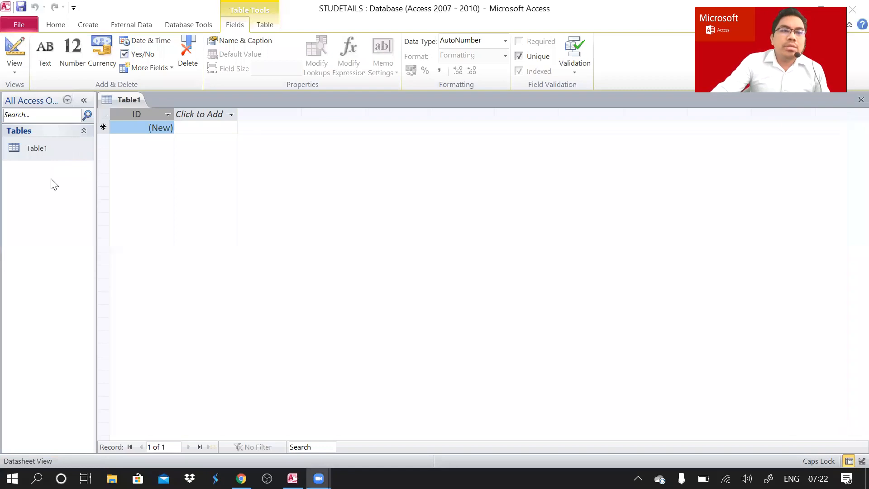
click(43, 149)
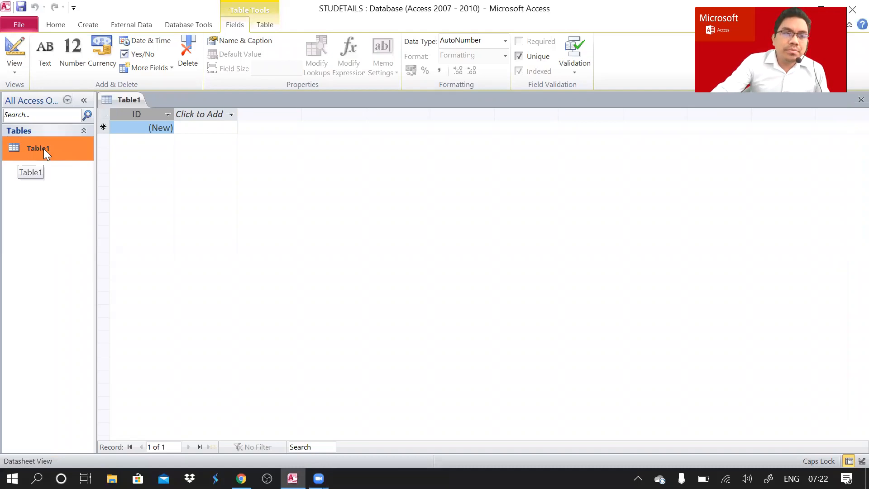
right_click(44, 148)
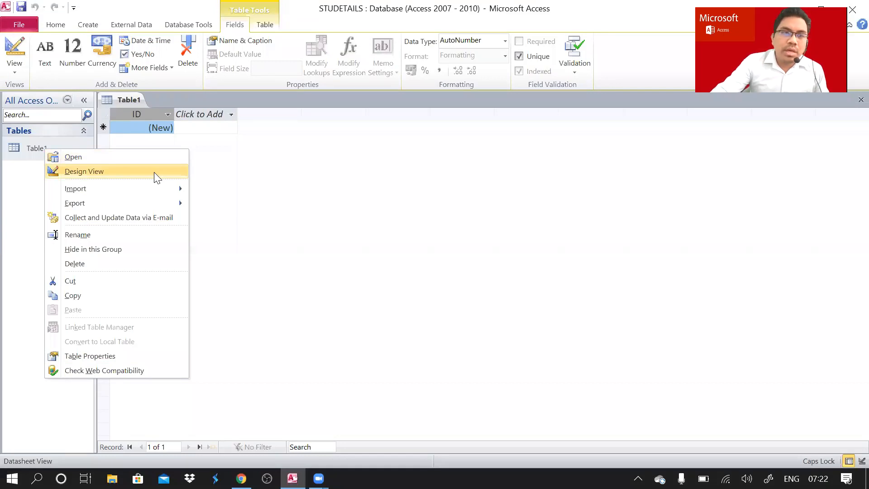
click(323, 197)
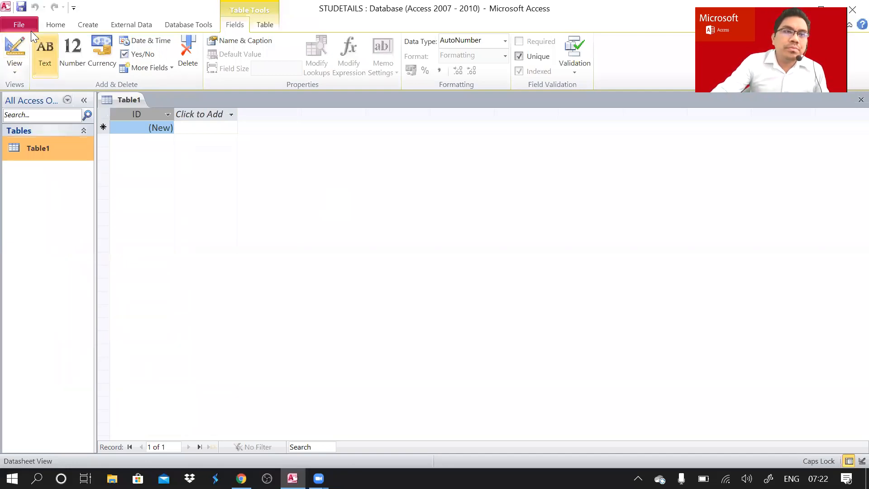
Choose Design View for Table1 from the View list.
click(22, 70)
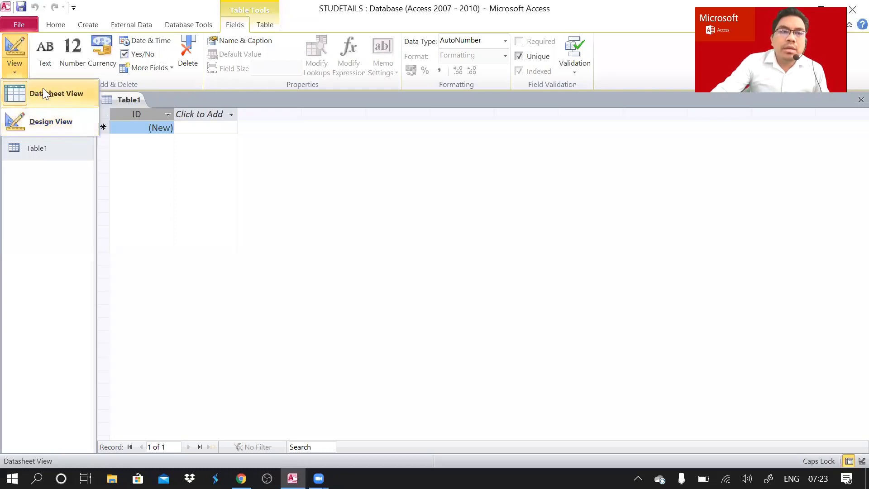
click(16, 72)
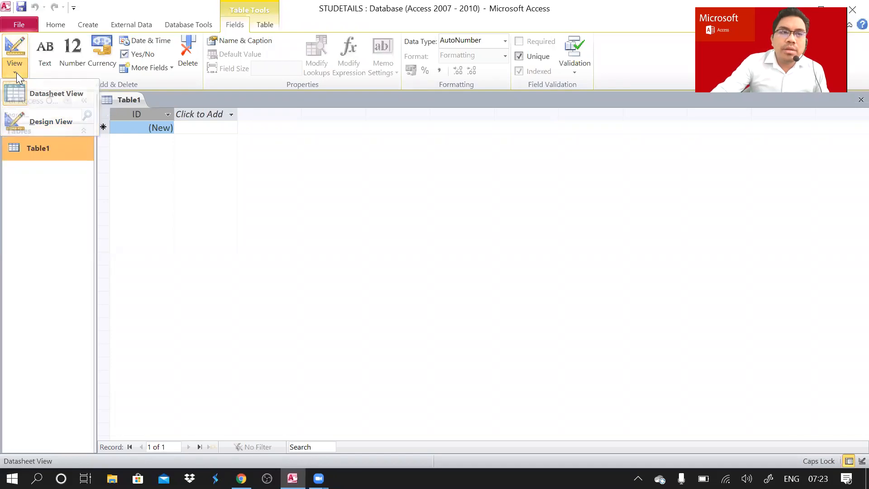
click(16, 72)
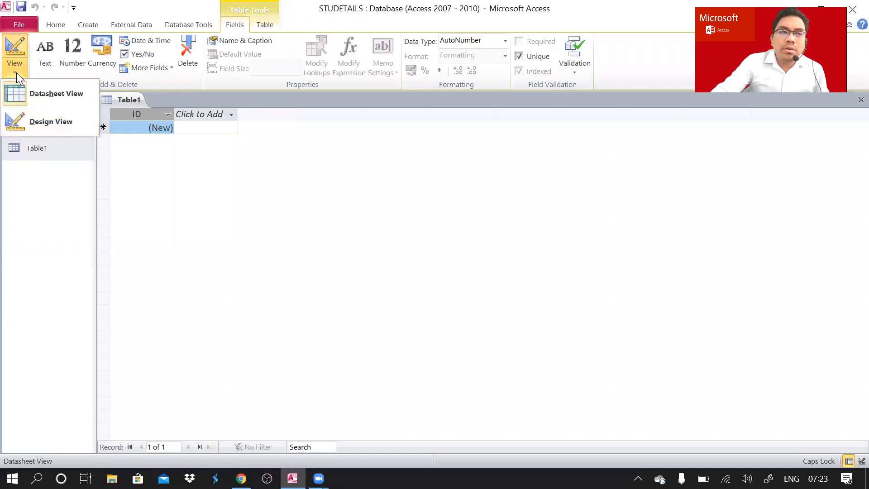
click(40, 121)
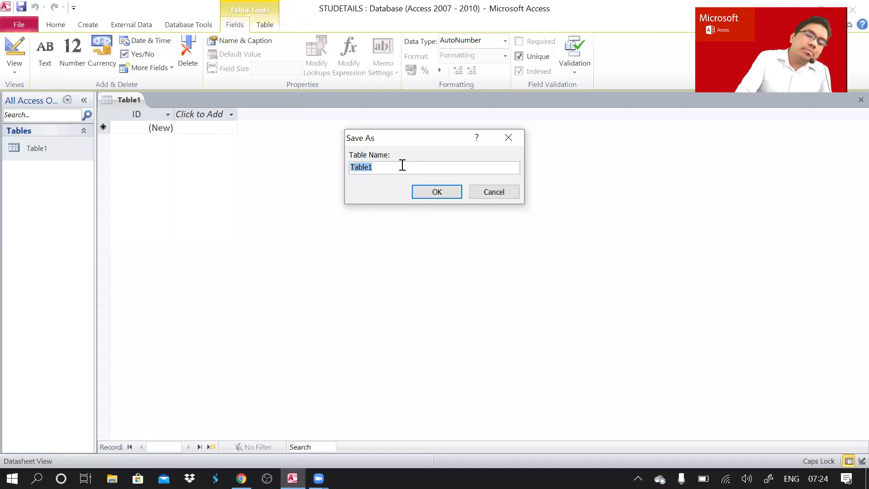
Enter STUINFO as the table name in the Save As dialog.
text(STU)
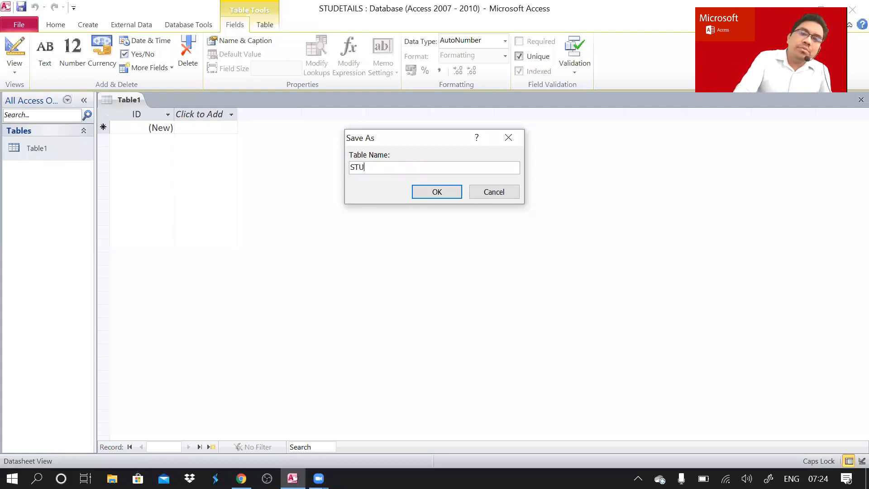
text(INFO)
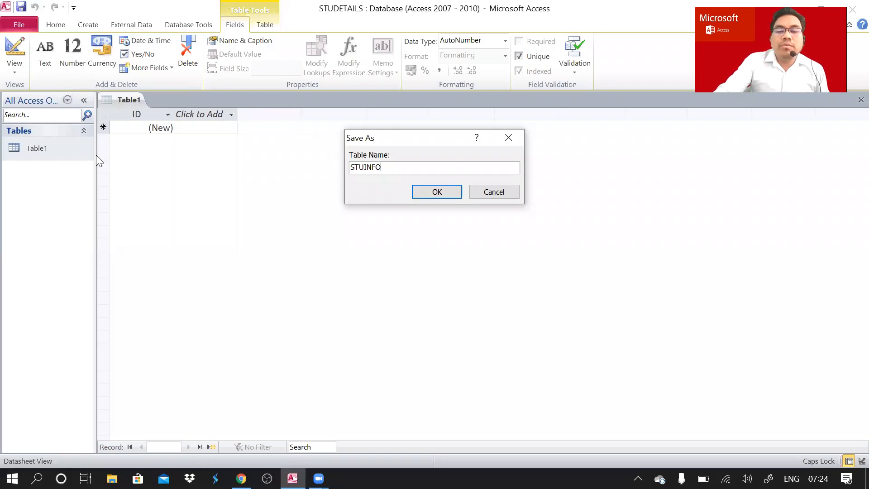
Confirm the STUINFO name to save the table and open it in Design View.
click(425, 193)
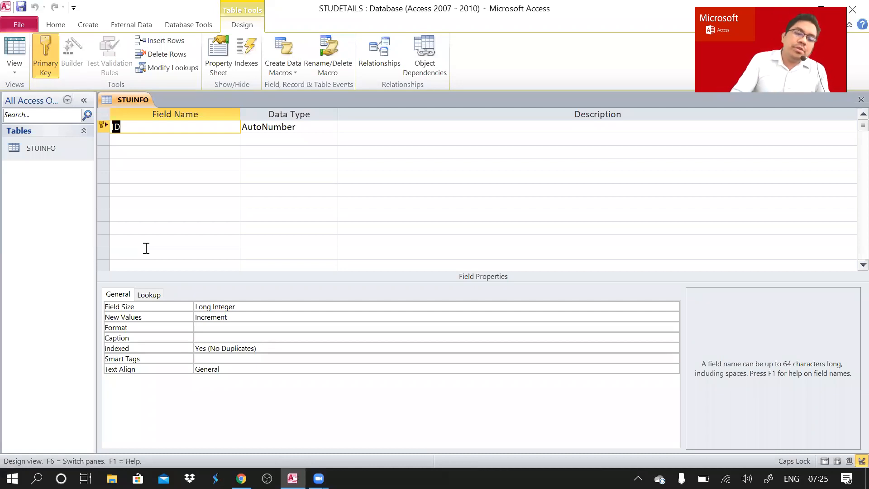
Type ROLL NO over the first field name, ID.
text(R)
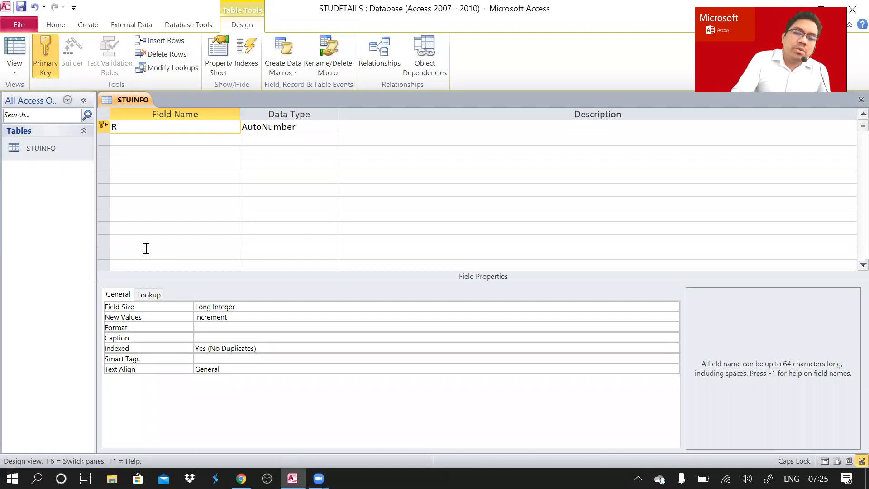
text(OLL N)
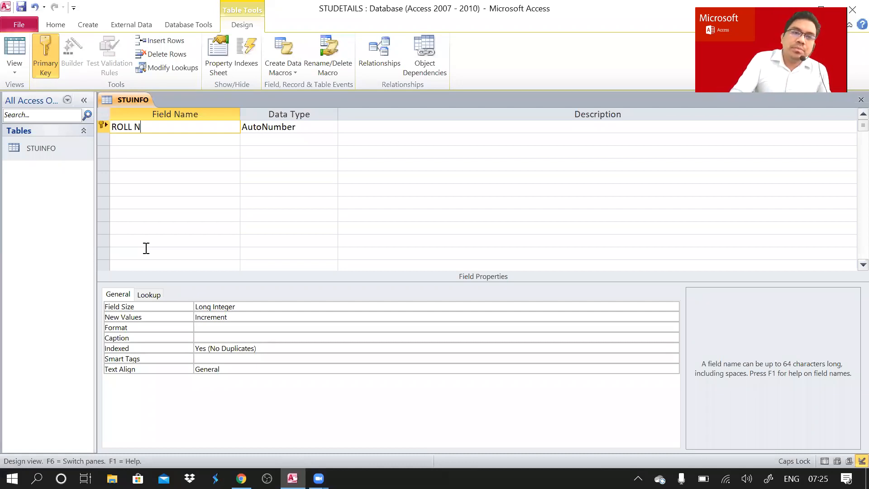
text(O)
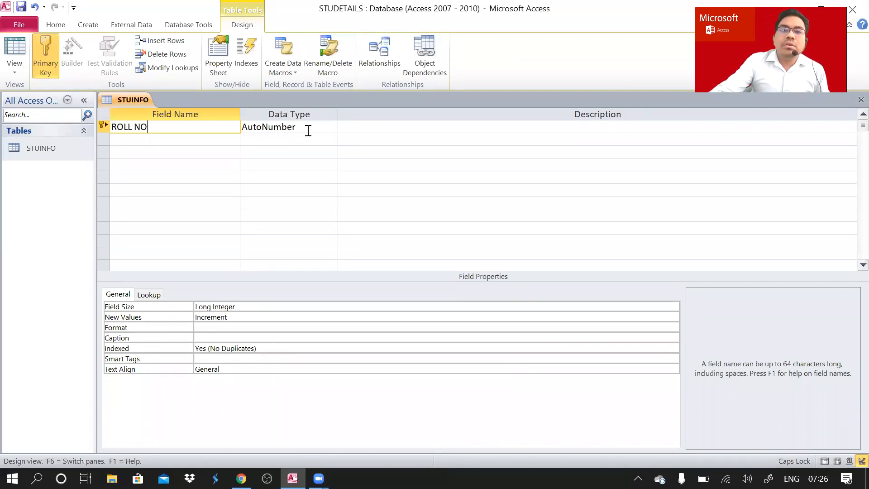
Select the Data Type cell of the ROLL NO field.
click(318, 129)
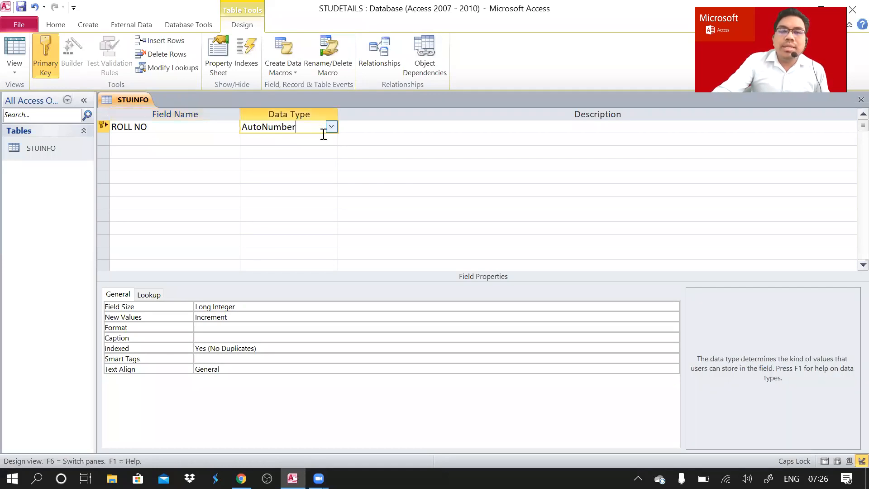
Open the ROLL NO data type list and leave it as AutoNumber.
click(331, 130)
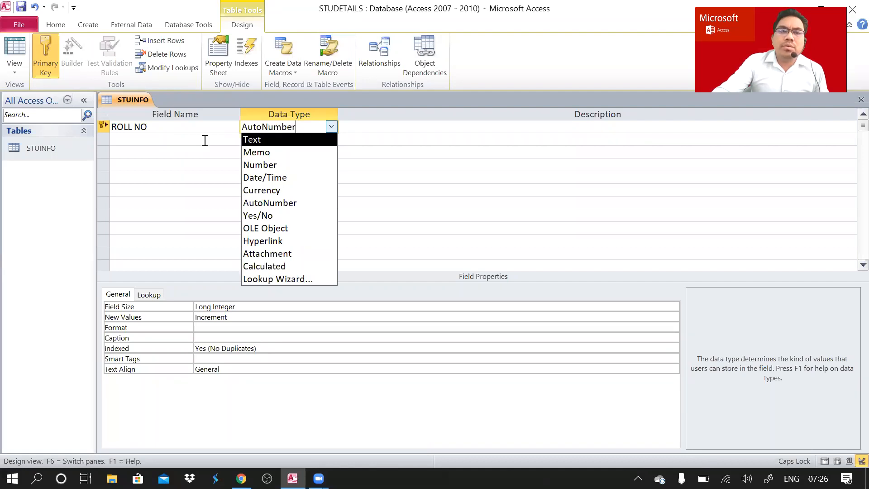
click(179, 141)
Add a NAME field of type Text, accepting the reserved-word warning.
text(N)
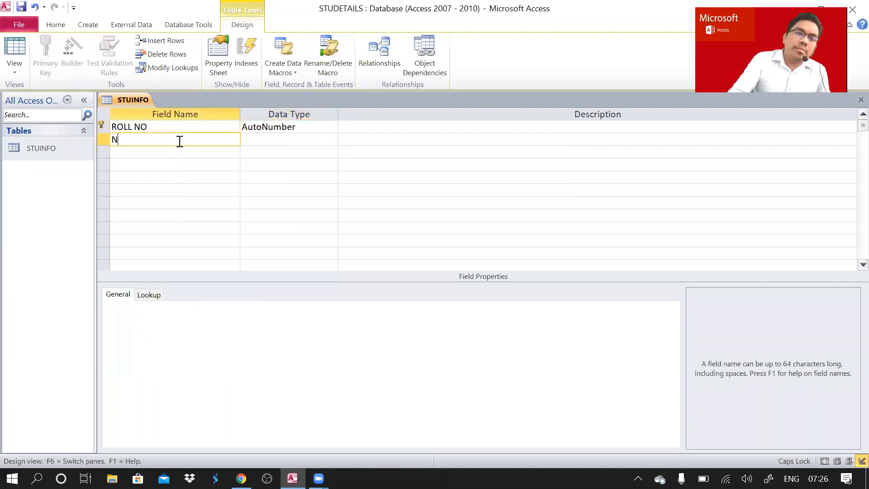
text(AME)
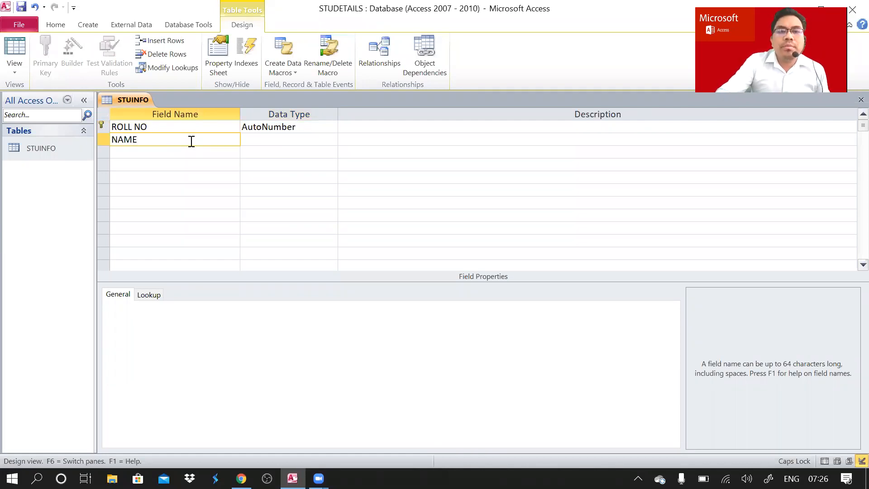
click(257, 138)
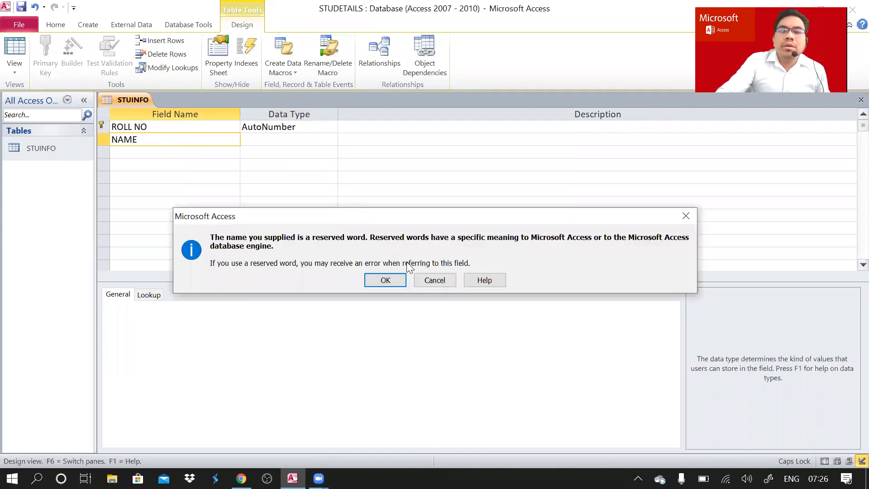
click(399, 283)
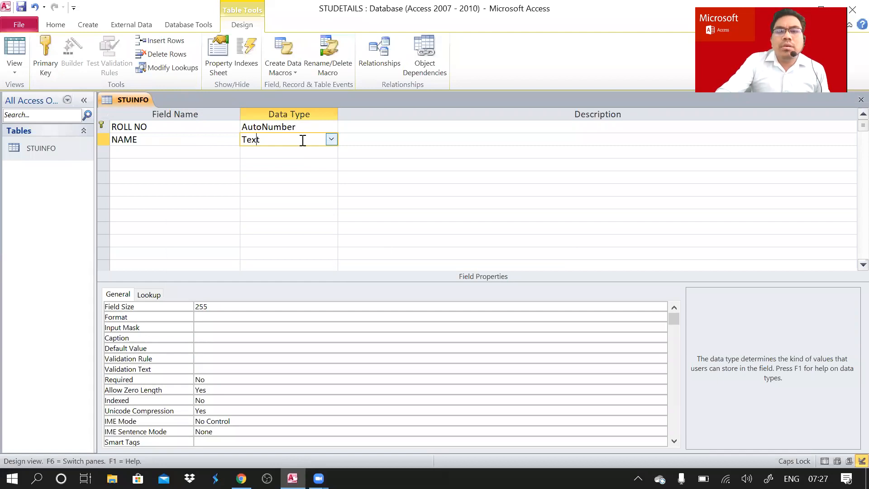
click(333, 140)
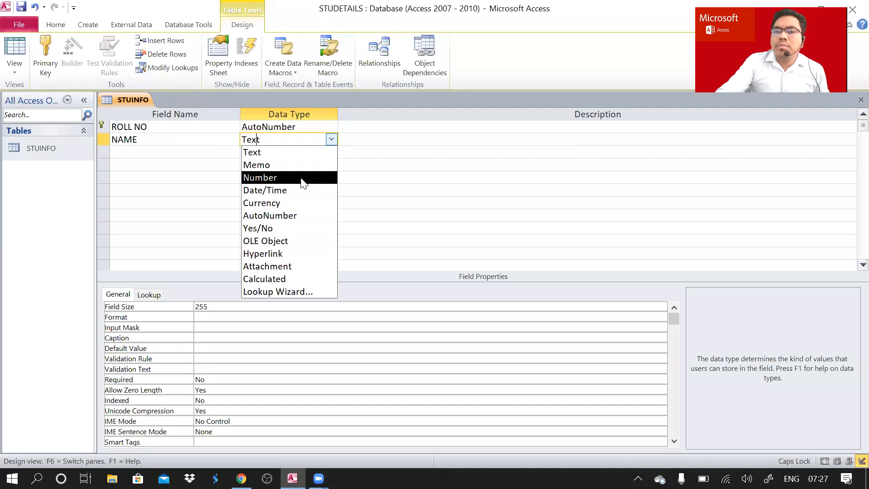
click(282, 153)
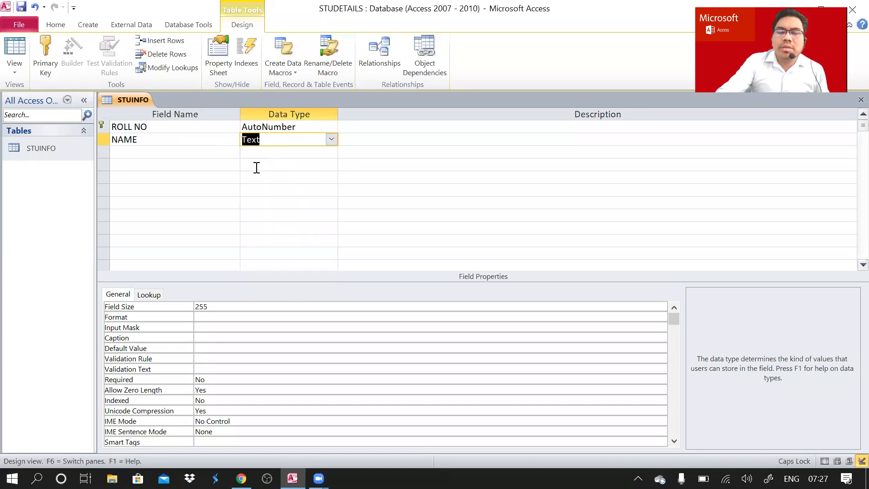
click(137, 153)
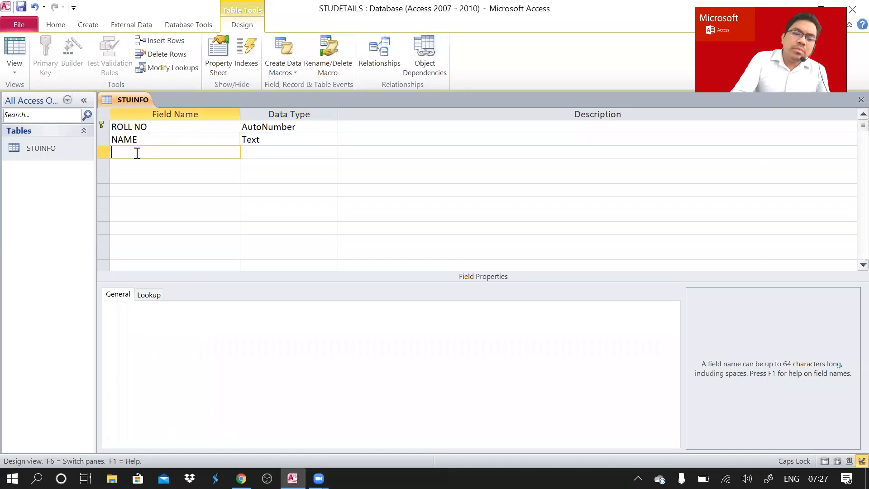
Add a DOB field with the Date/Time data type.
text(DOB)
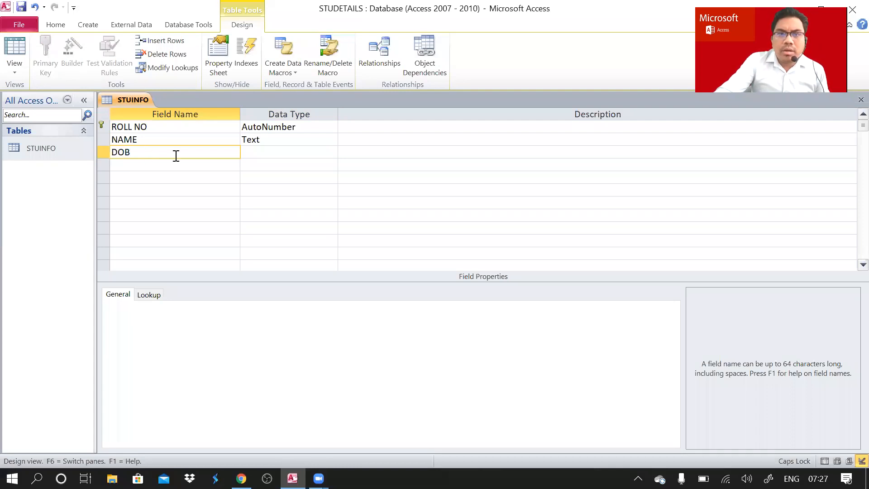
click(272, 155)
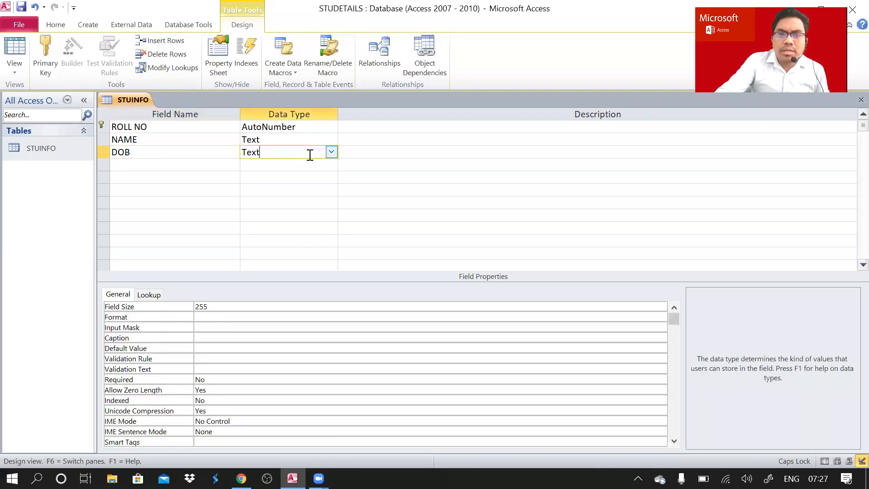
click(331, 153)
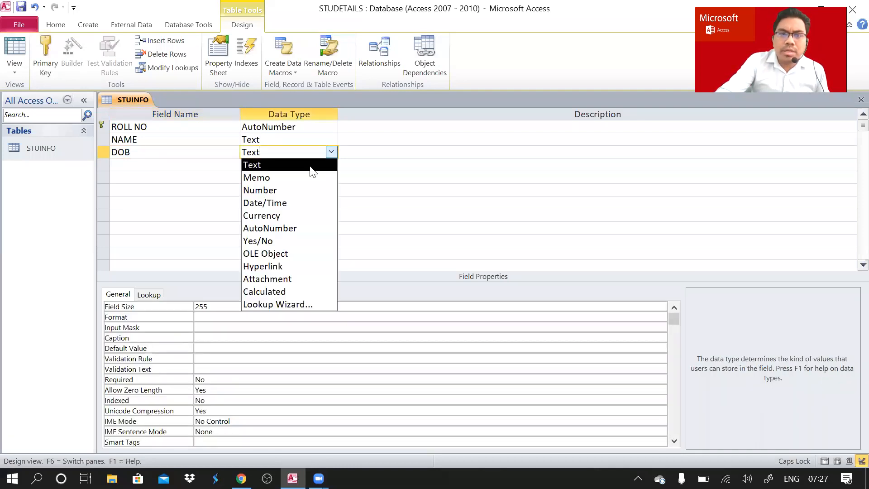
click(299, 207)
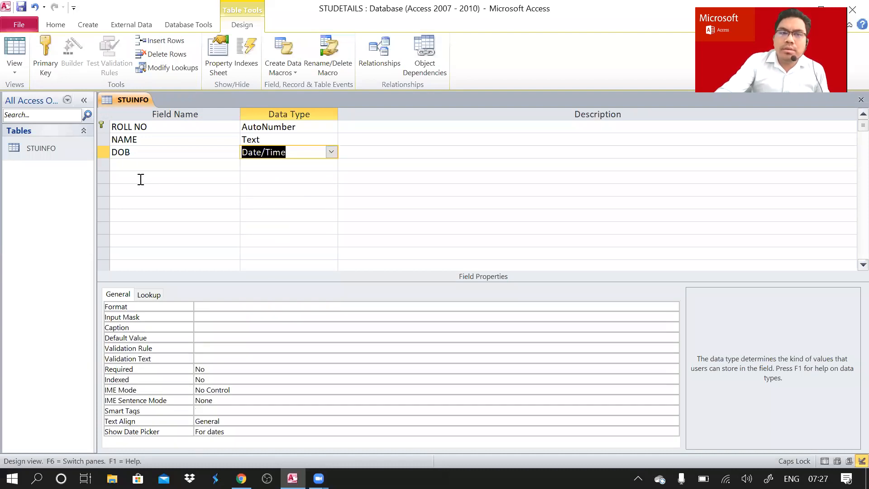
Add a BLOOD GROUP field, keeping the default Text type.
click(128, 164)
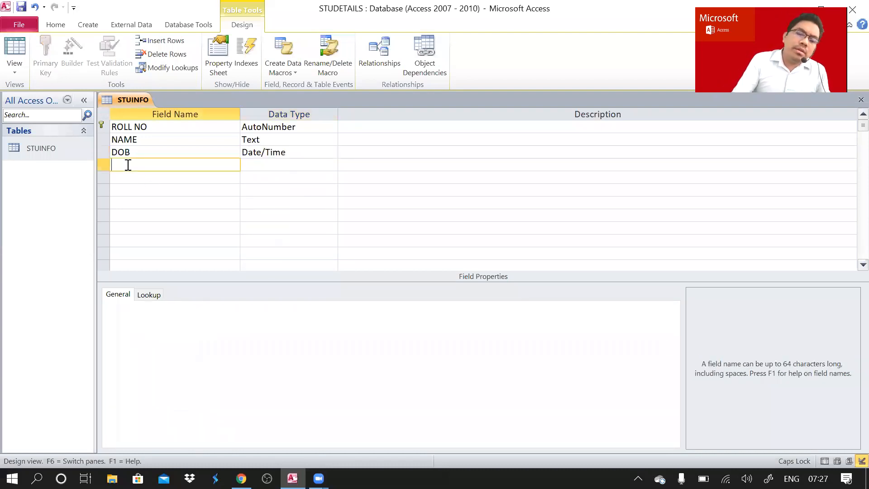
text(BLO)
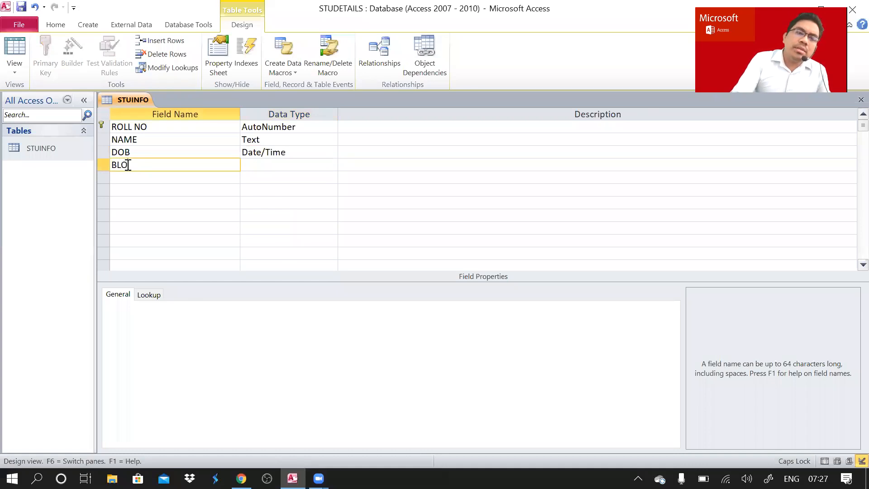
text(ODG)
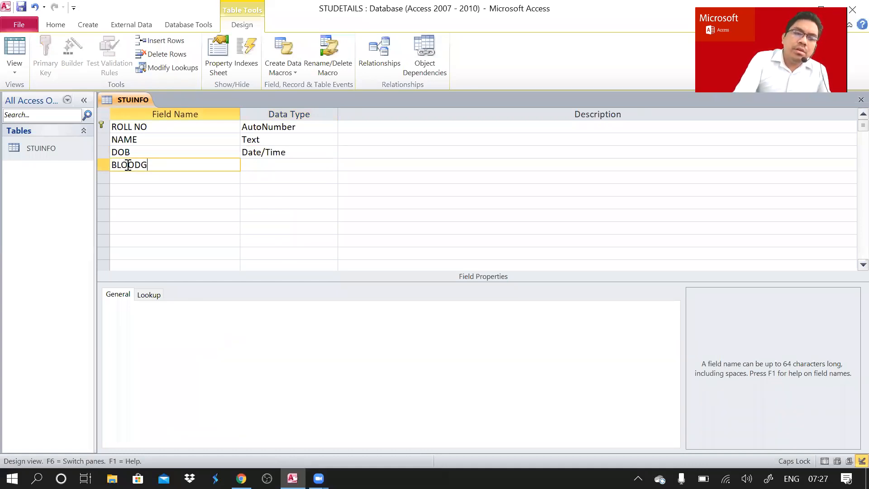
text(ROUP)
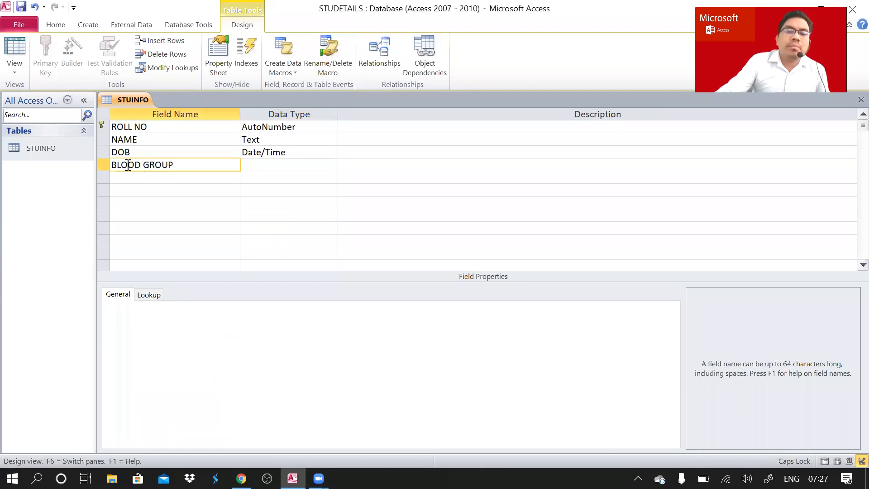
click(285, 166)
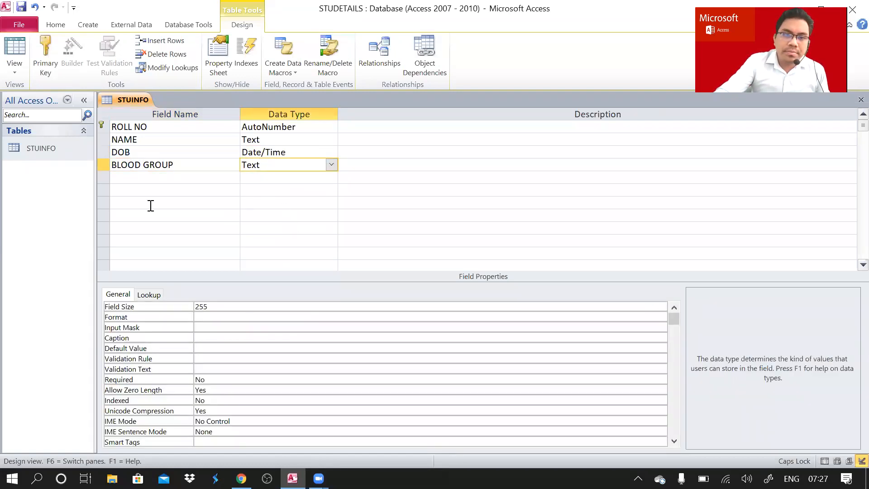
Add a MOBILE NO field with the Number data type.
click(139, 179)
text(MOBILE NO)
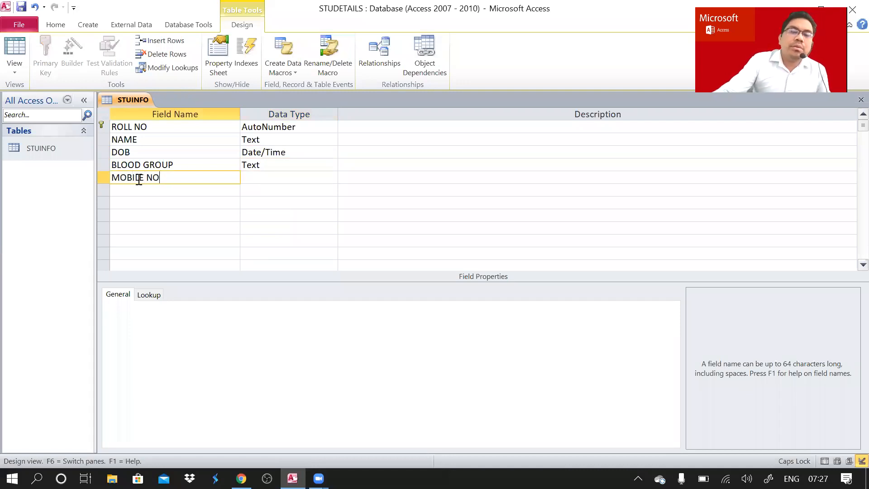
click(261, 177)
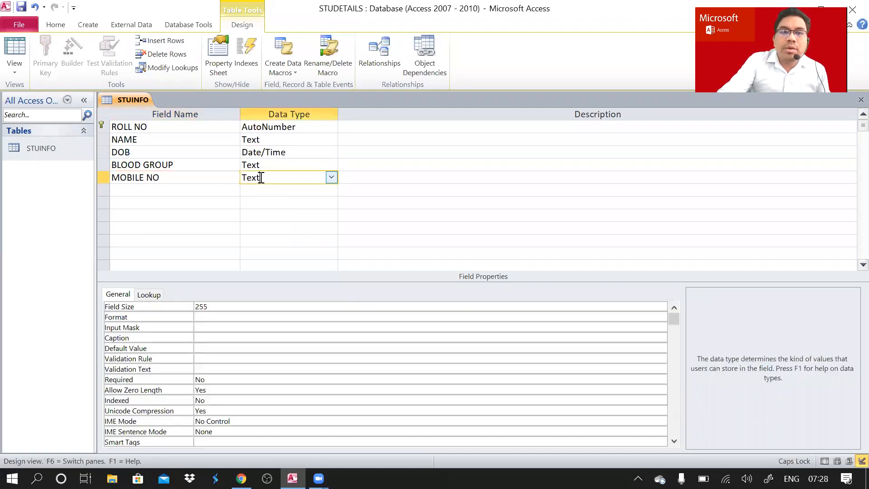
click(331, 178)
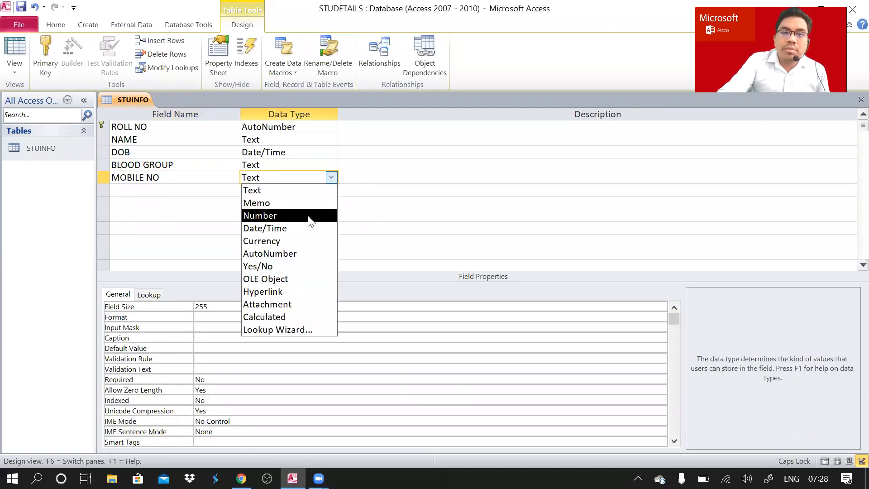
click(306, 215)
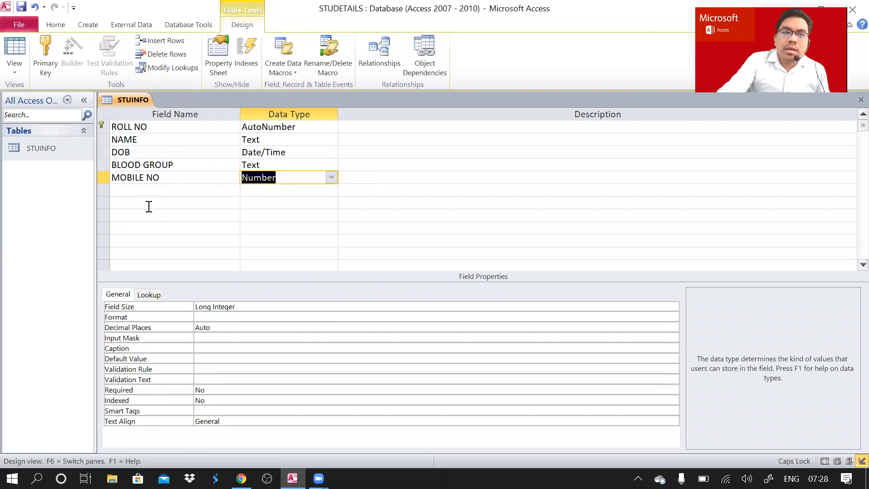
click(138, 187)
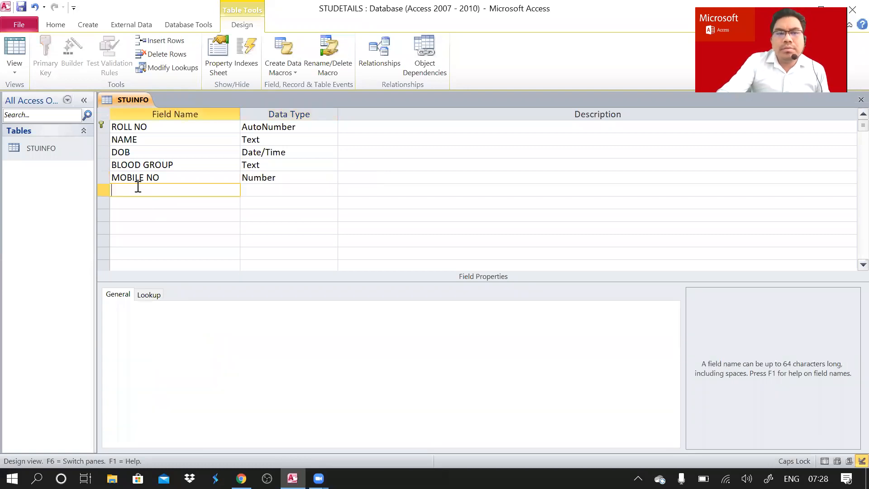
Add an ADDRESS field after MOBILE NO, keeping its Text data type.
text(ADDRESS)
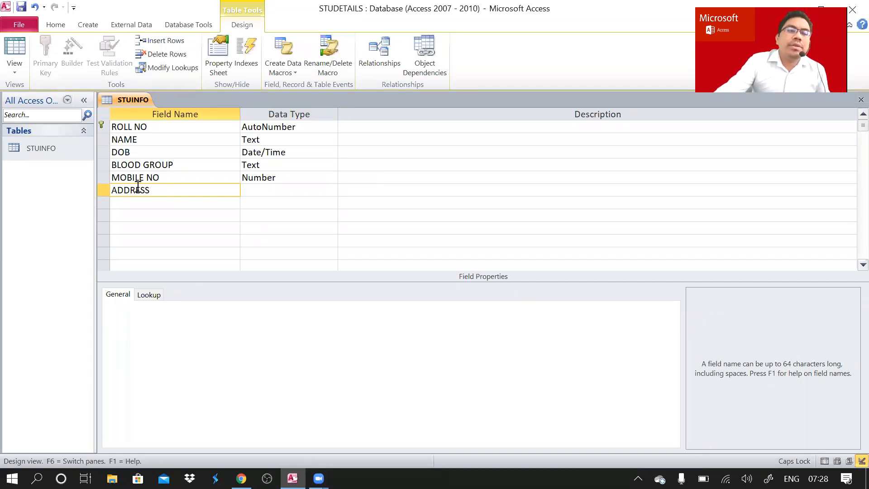
click(281, 193)
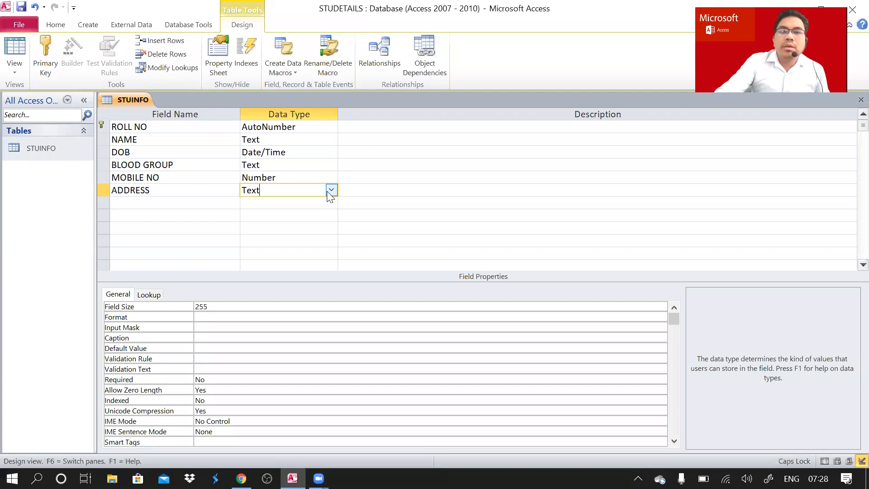
click(331, 191)
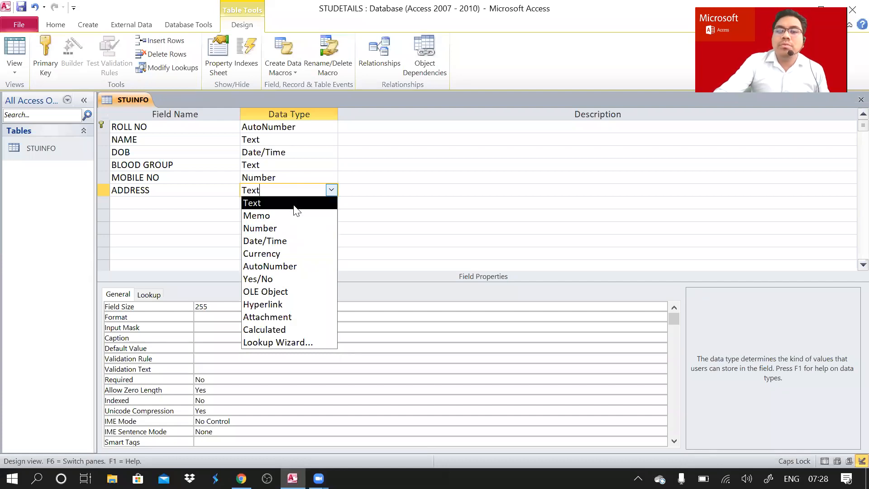
click(141, 199)
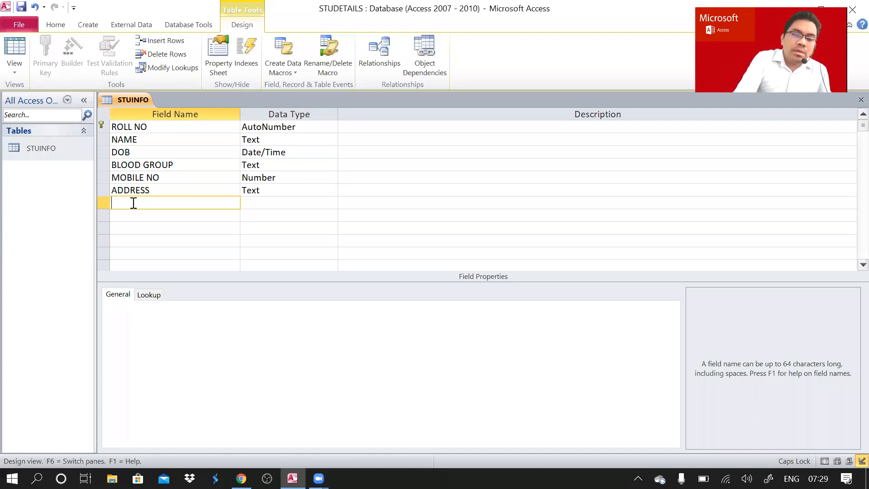
Add ELECTIVE and MIL fields, both left as Text.
text(E)
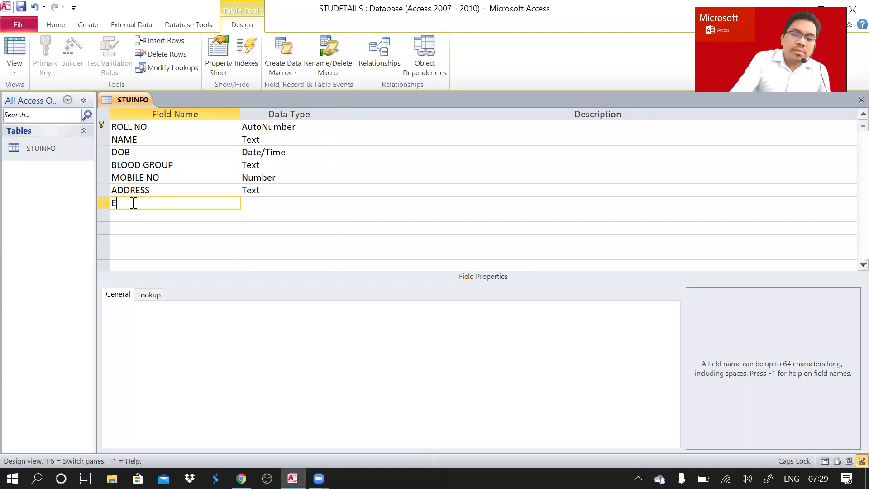
text(LECT)
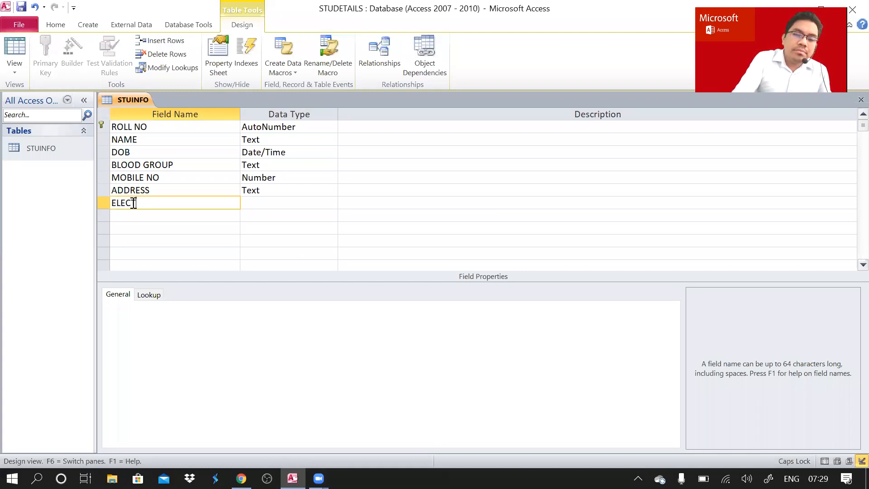
text(IVE)
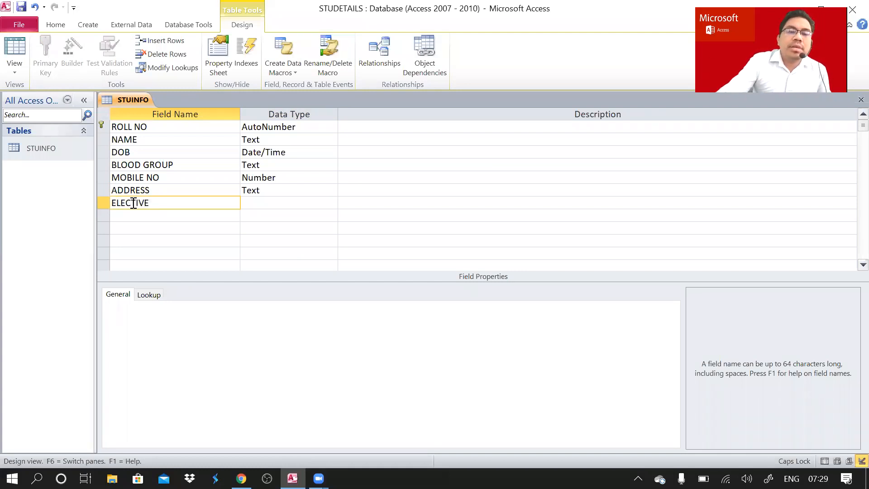
click(179, 220)
text(MIL)
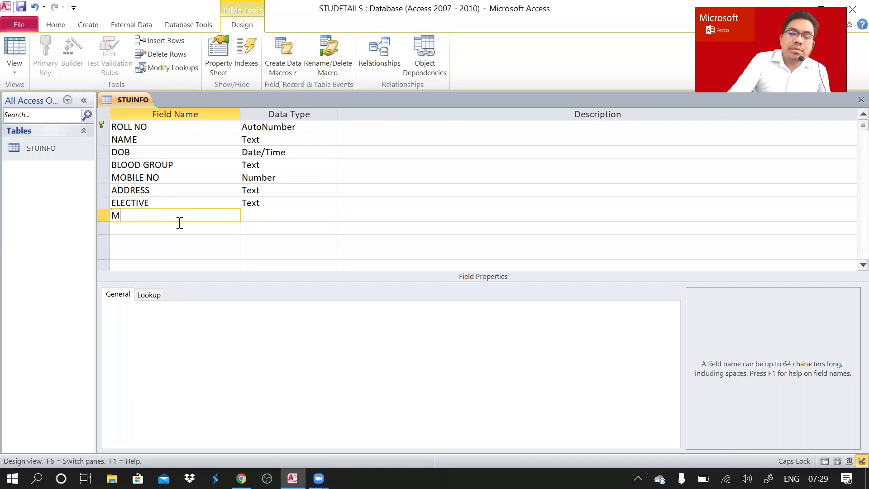
click(276, 215)
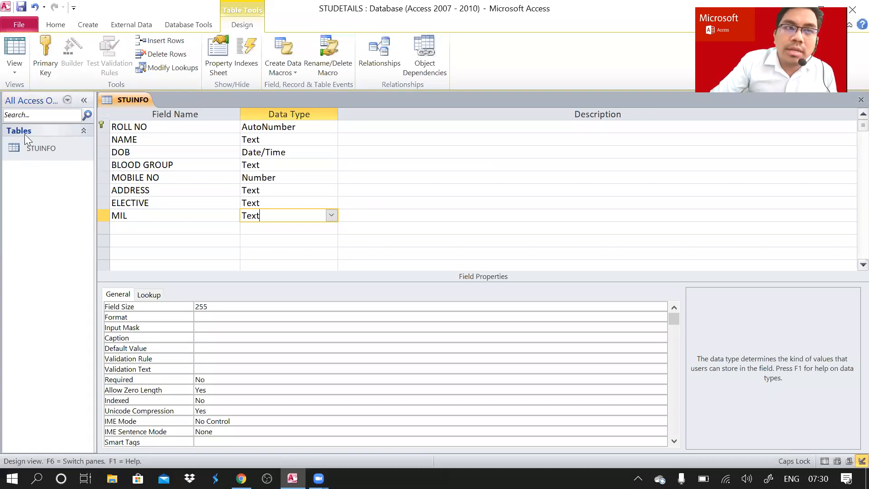
click(16, 74)
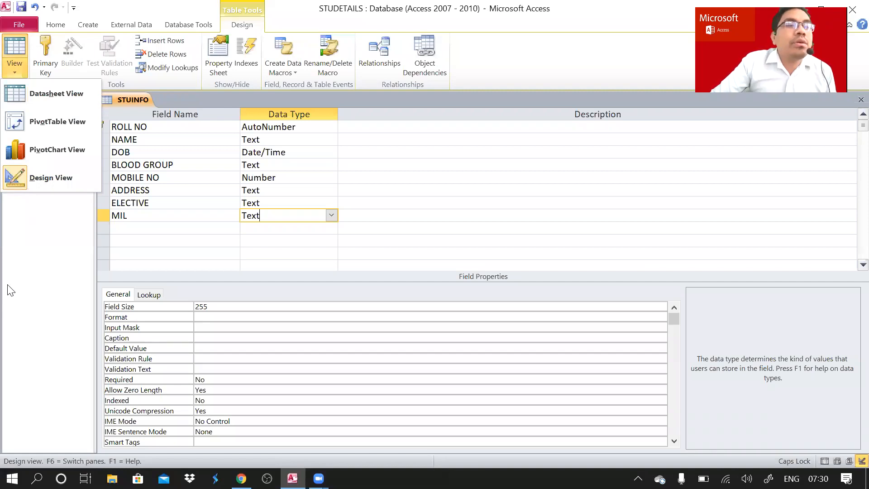
Switch STUINFO to Datasheet View, saving the table when prompted.
click(59, 109)
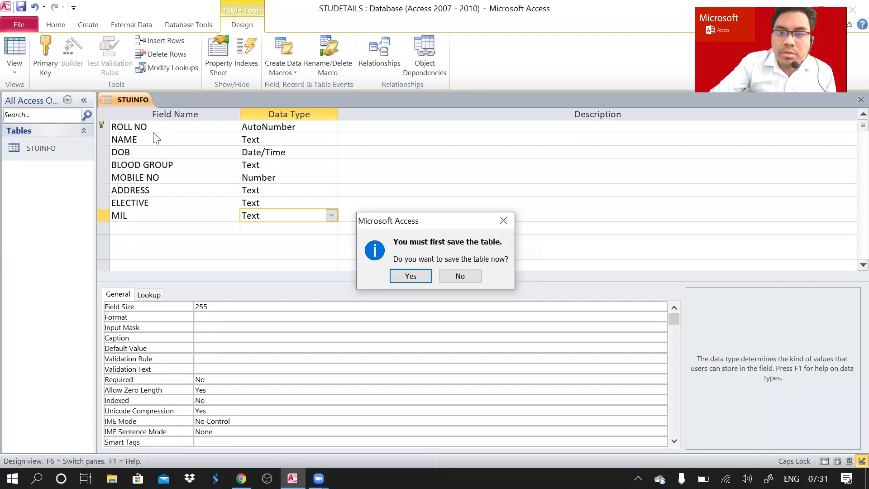
click(423, 279)
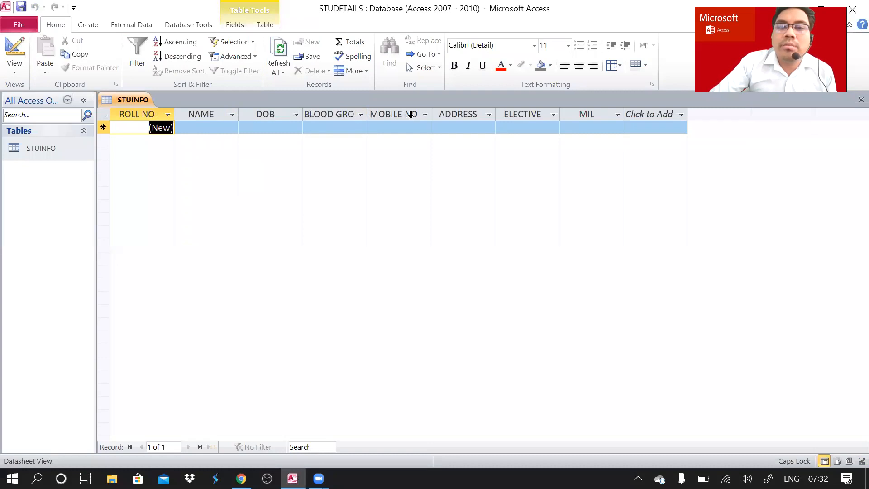
Widen the BLOOD GROUP column so its full heading shows.
drag(366, 112, 383, 111)
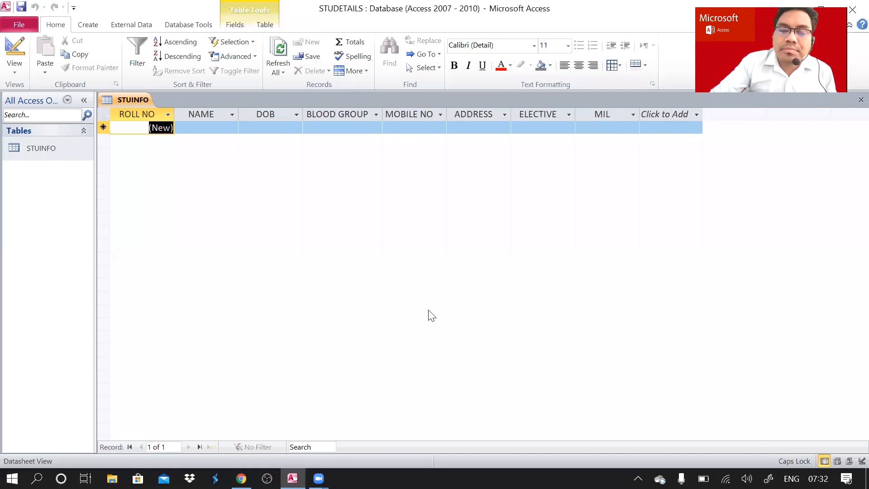
mouse_move(319, 478)
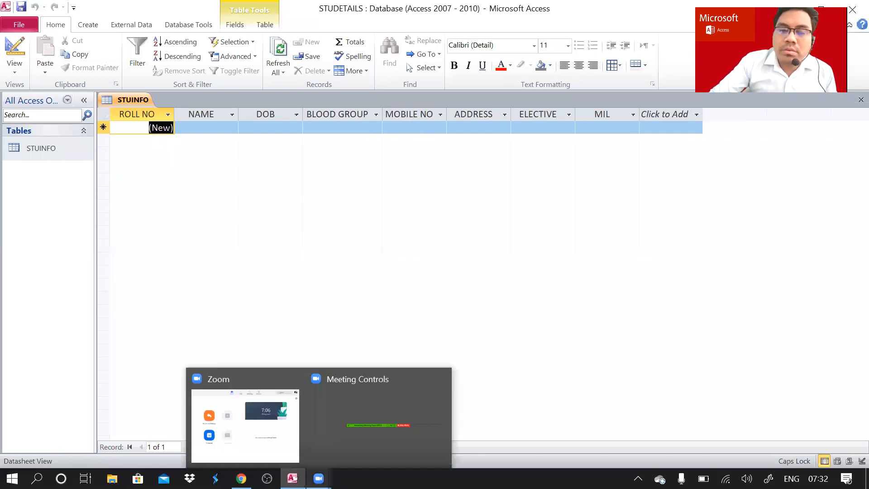
click(332, 430)
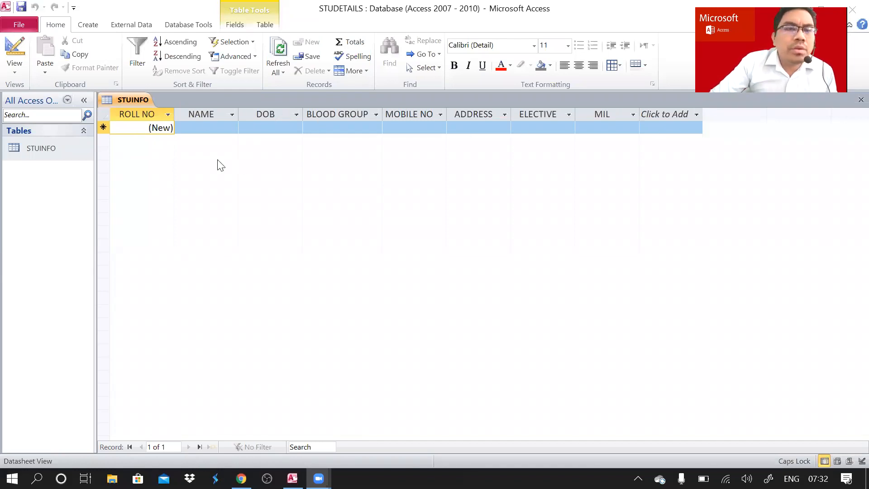
click(194, 127)
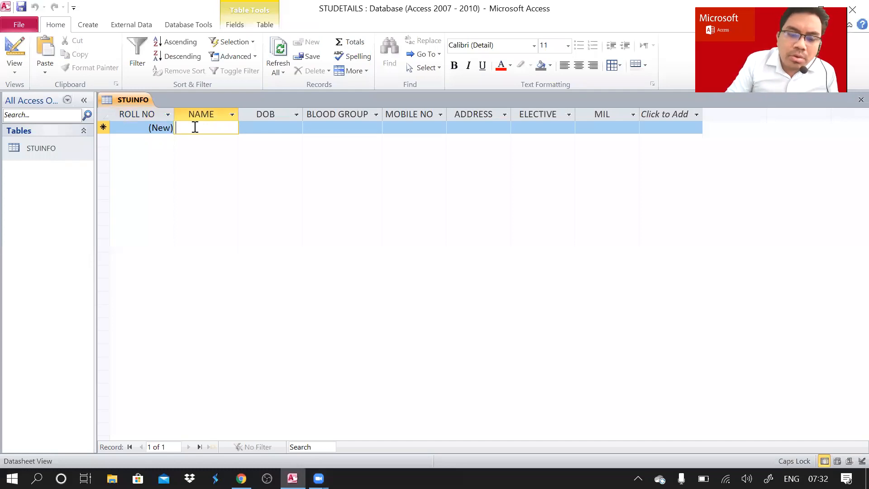
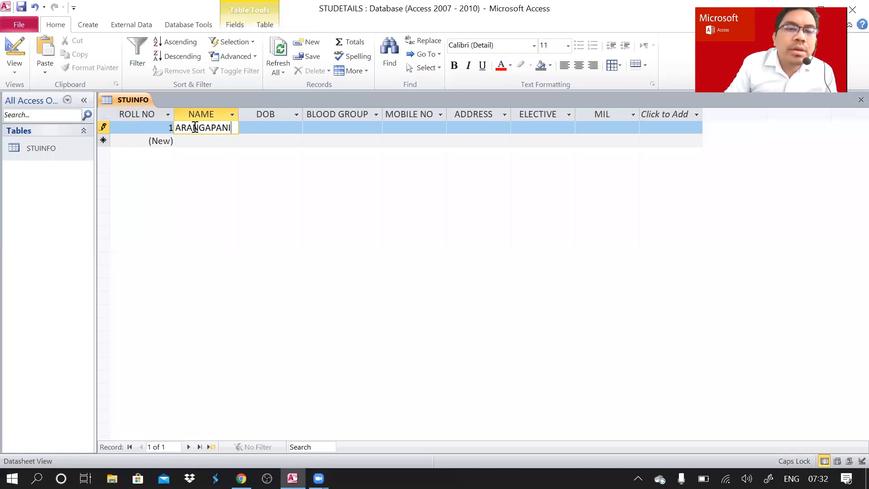
Enter the first student's full name under NAME, then move to DOB.
key(Tab)
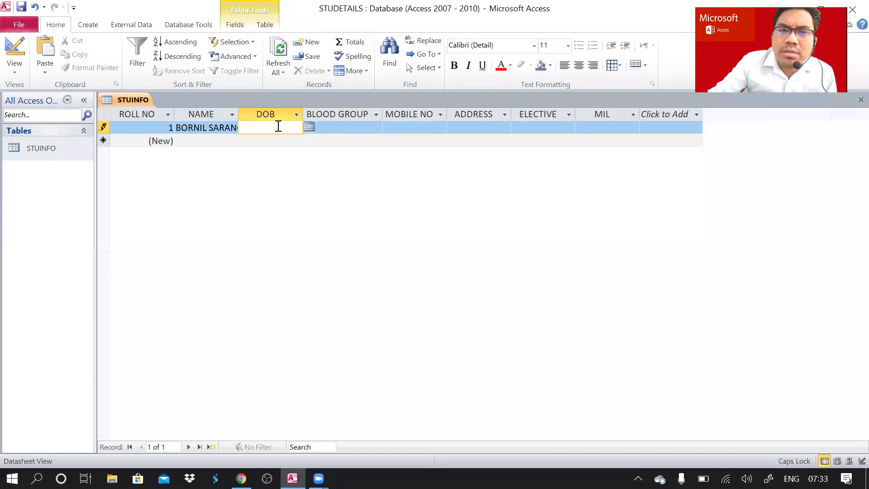
Pick 1 August 2017 from the DOB calendar for record 1.
click(309, 129)
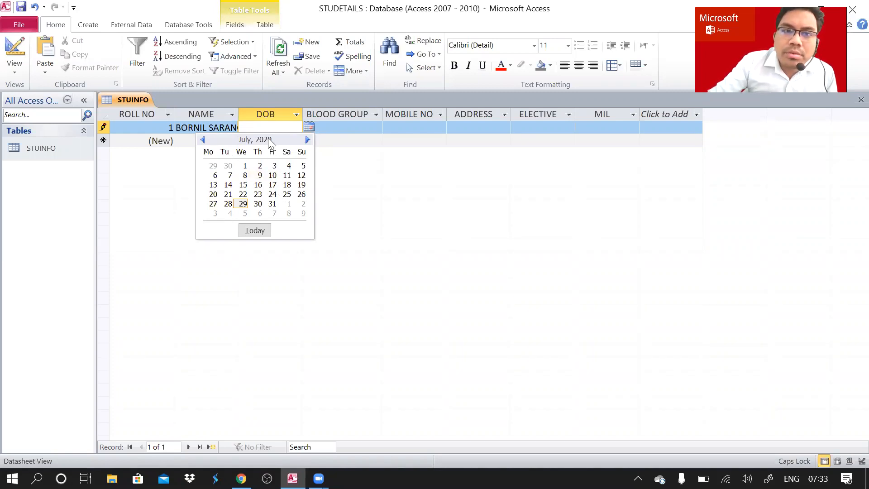
click(204, 140)
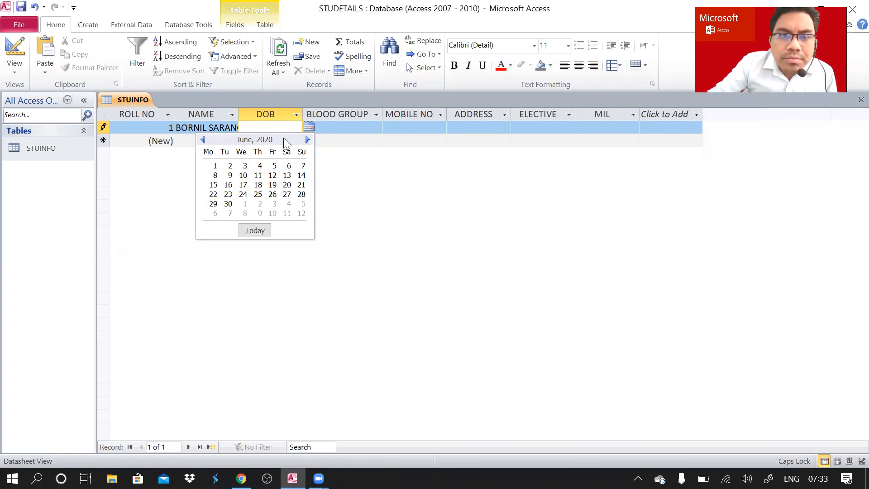
click(205, 141)
click(202, 140)
click(203, 139)
click(202, 140)
click(203, 140)
click(202, 139)
click(202, 139)
click(202, 139)
click(201, 139)
click(202, 139)
click(201, 139)
click(202, 139)
click(201, 139)
double_click(202, 139)
click(201, 139)
double_click(201, 139)
double_click(202, 139)
double_click(202, 139)
click(202, 138)
double_click(201, 139)
double_click(202, 139)
click(202, 139)
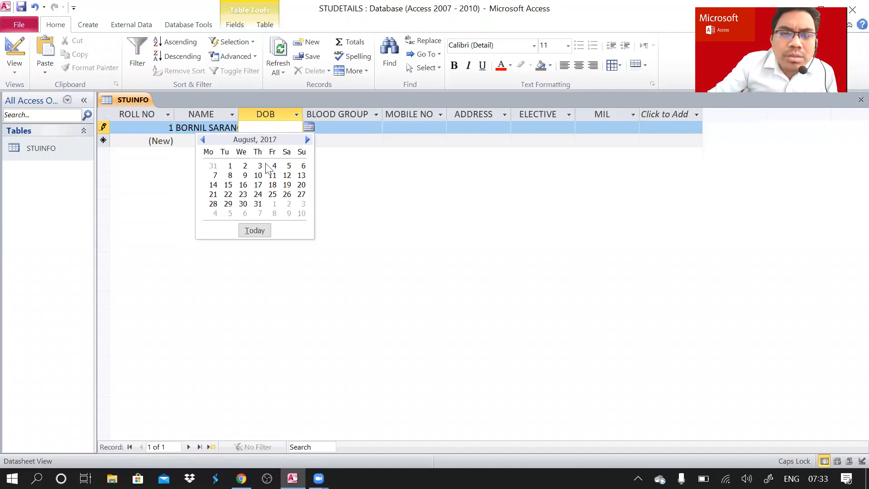
click(230, 166)
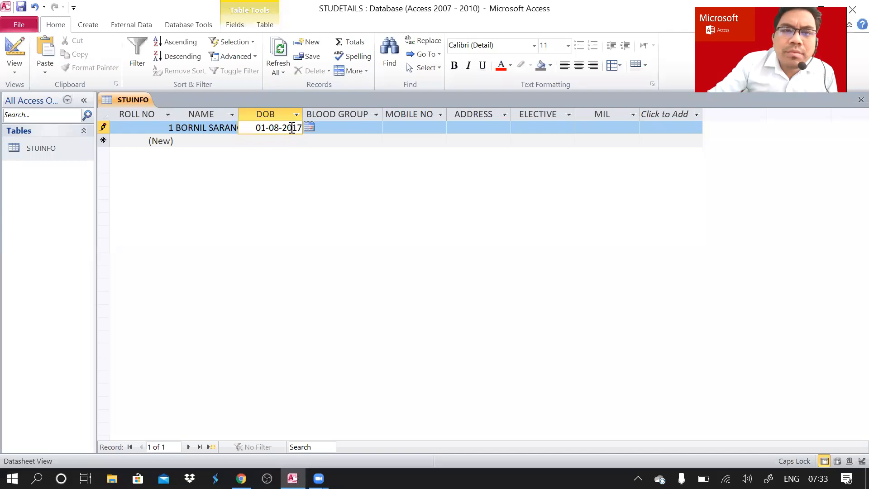
Reopen the DOB calendar, close it with the date unchanged, and move to BLOOD GROUP.
click(308, 127)
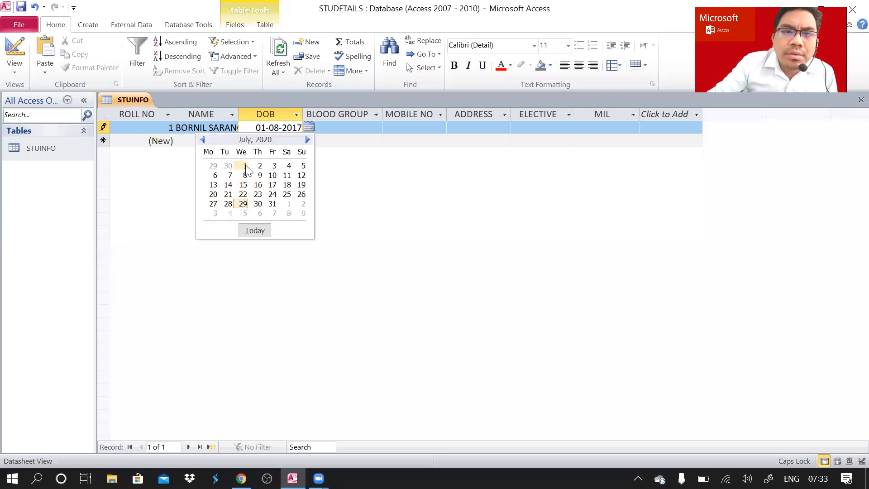
click(359, 197)
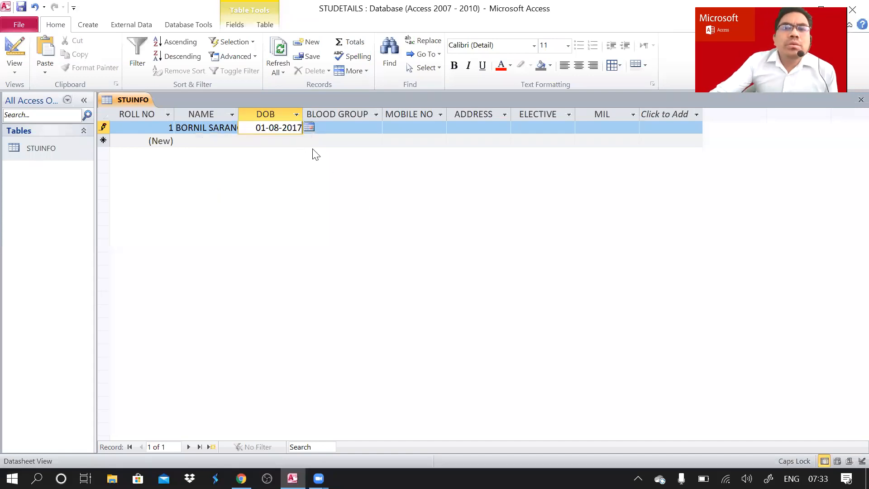
click(329, 129)
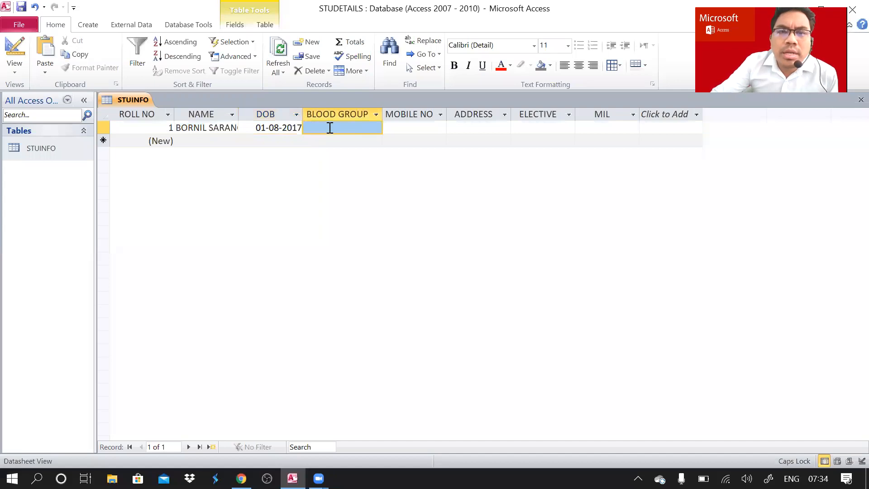
Enter B+, the mobile number, the address, COMP and ASS for record 1, then save it.
click(329, 128)
text(B+)
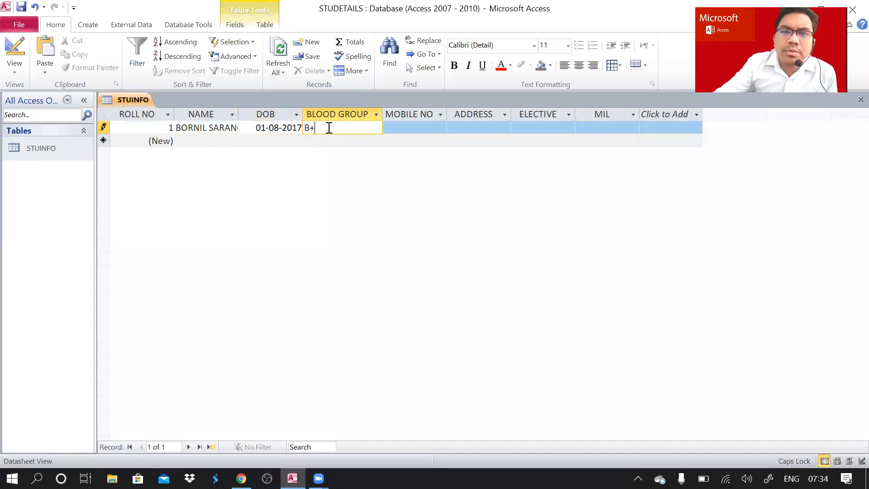
click(409, 126)
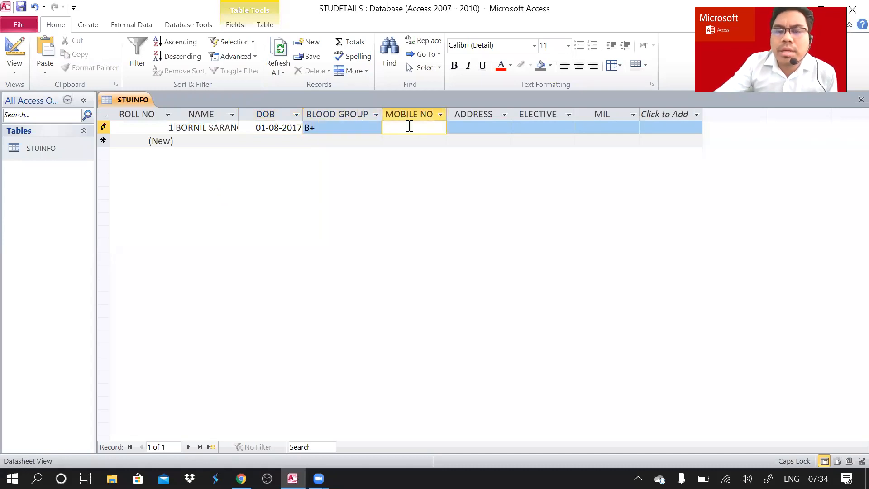
text(565665657)
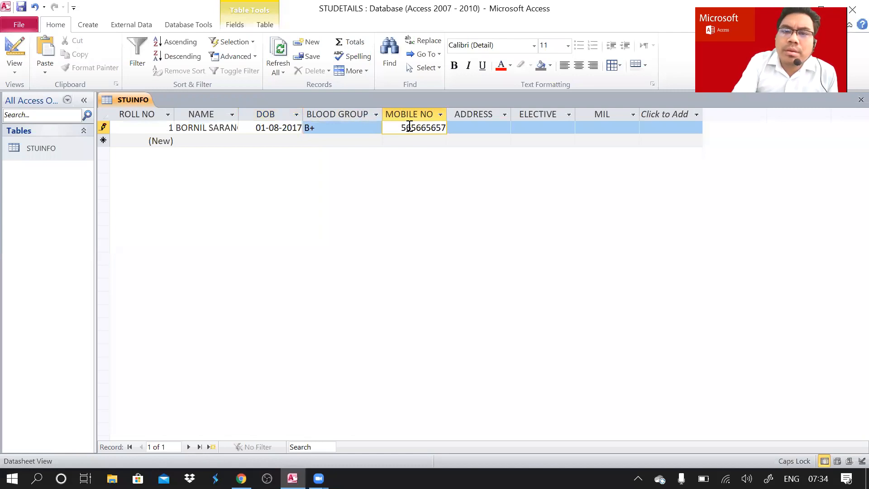
click(475, 129)
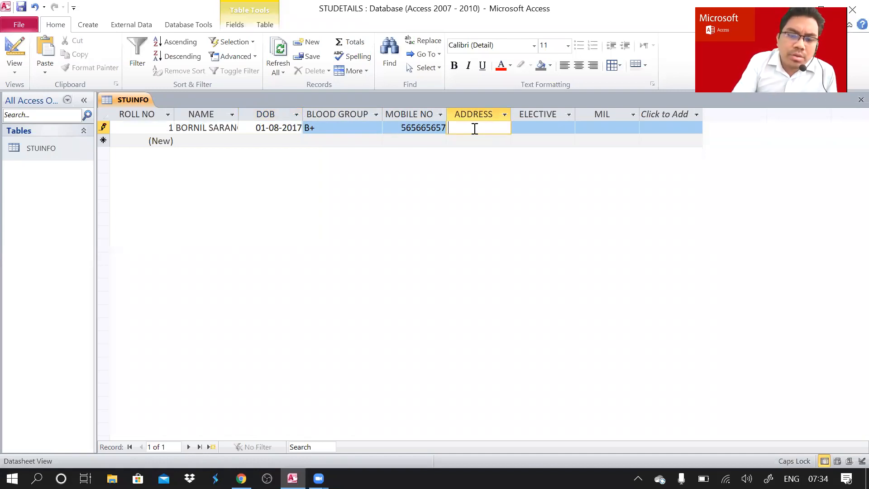
text(GAR)
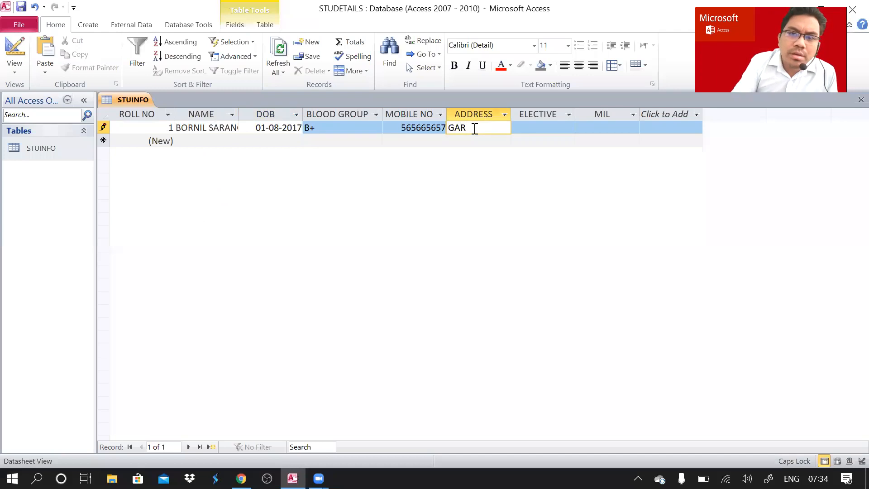
text( ALI)
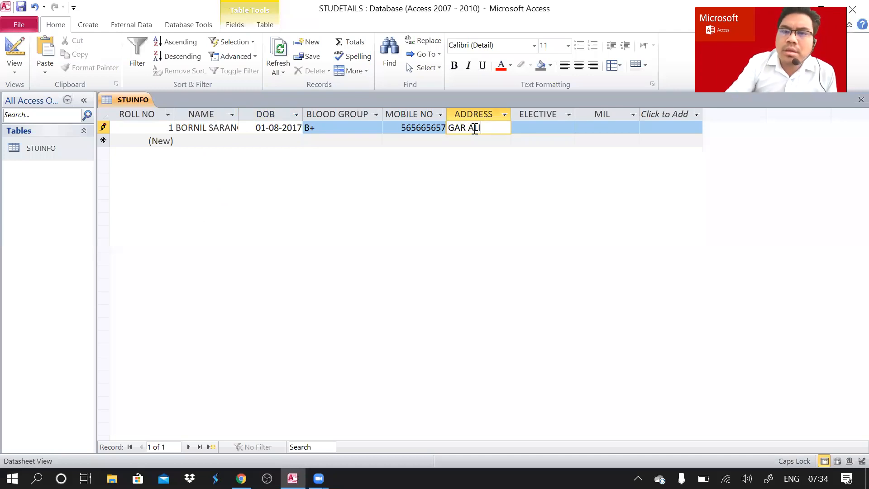
click(542, 127)
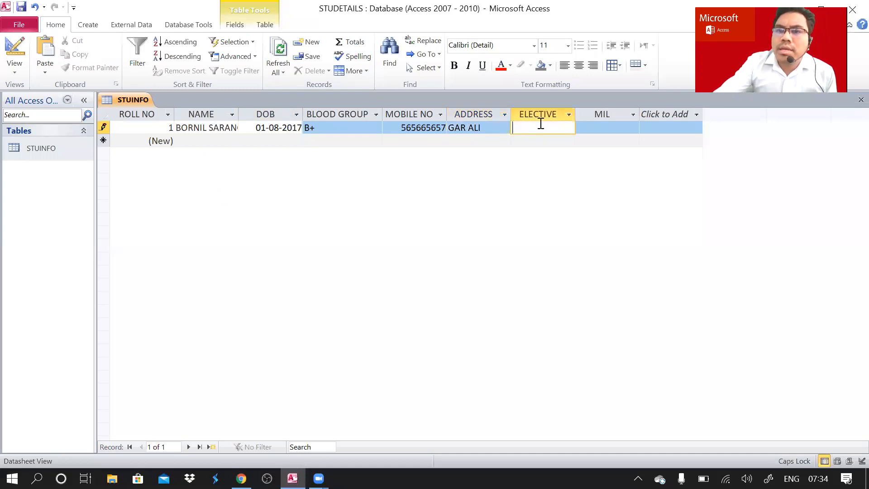
text(COM)
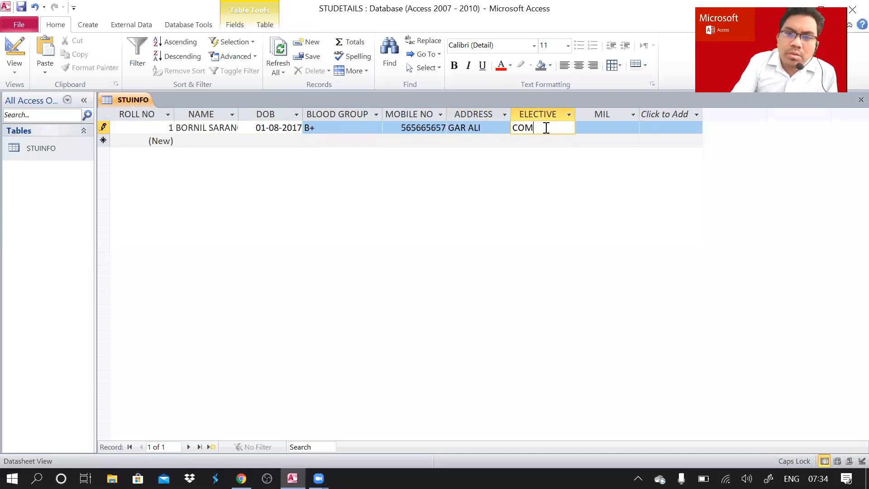
text(P)
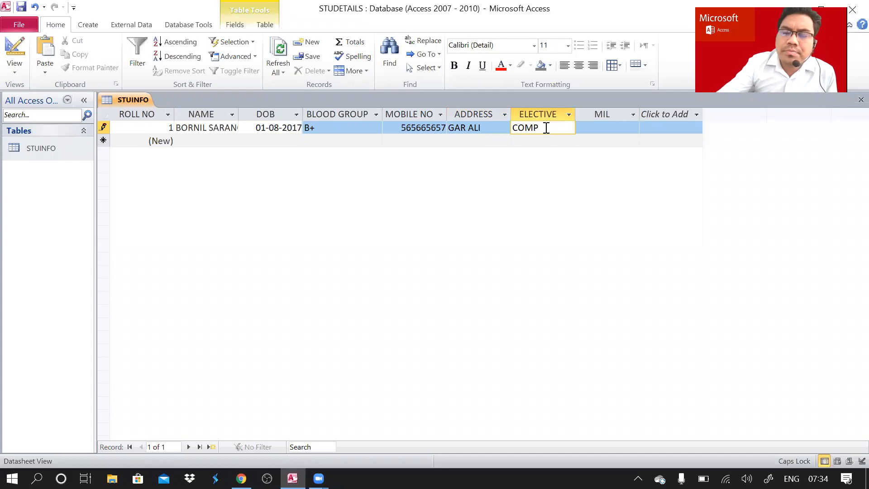
click(599, 127)
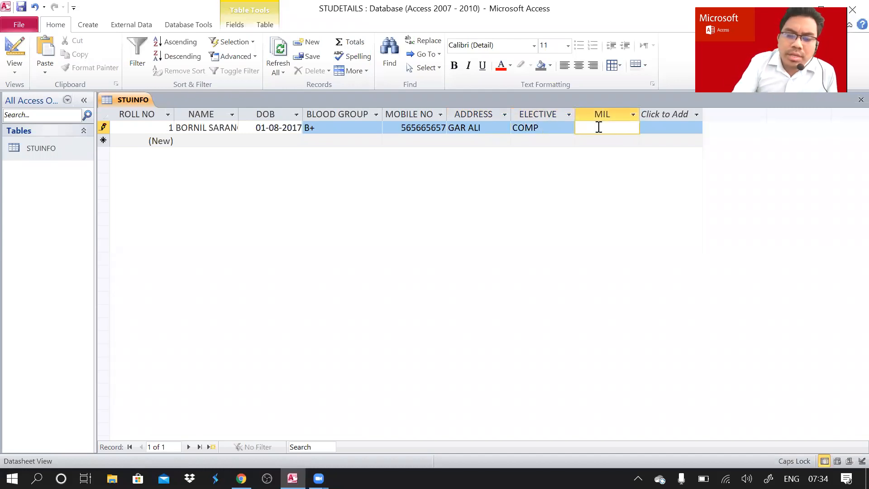
text(ASS)
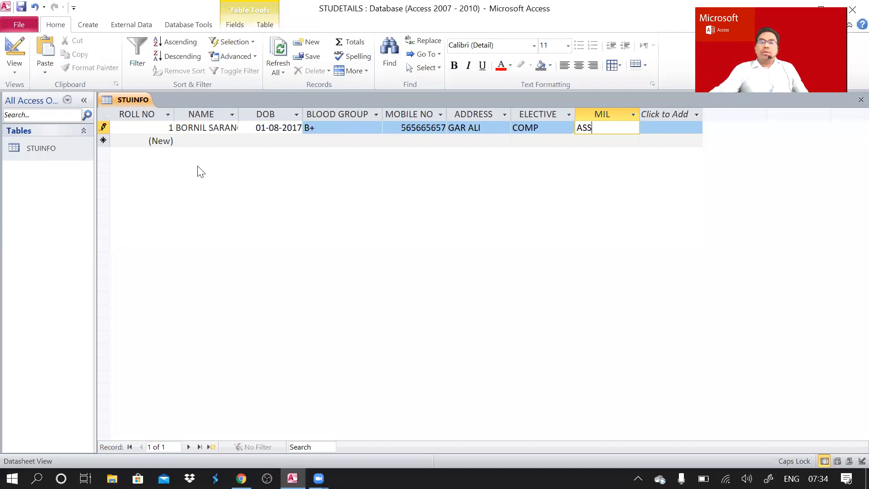
click(205, 141)
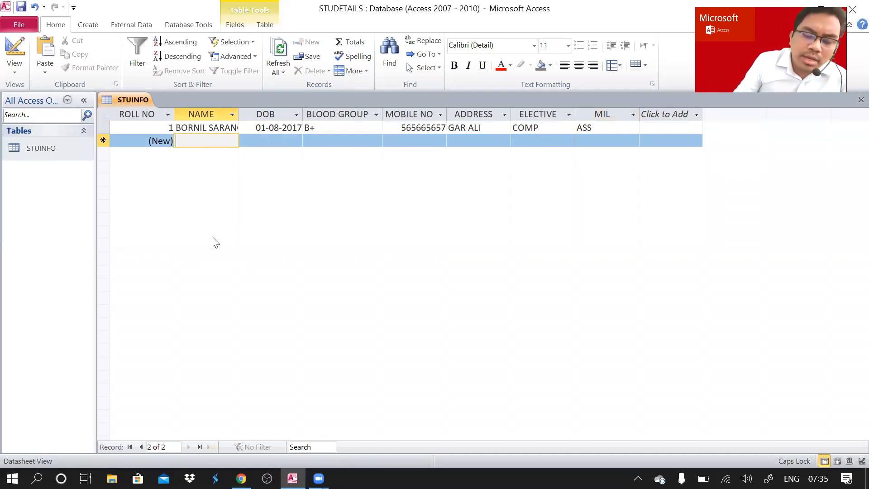
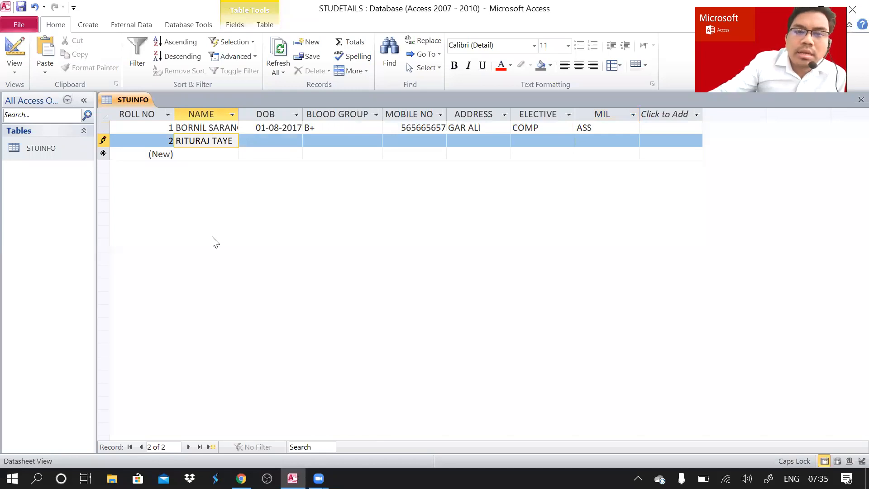
Start record 2 with the student's name, DOB 29-07-2020 and blood group A+.
click(264, 140)
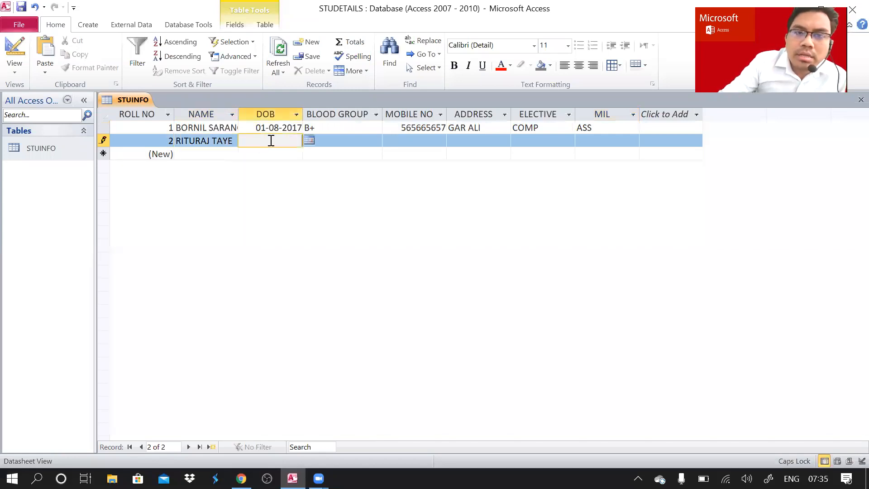
click(309, 142)
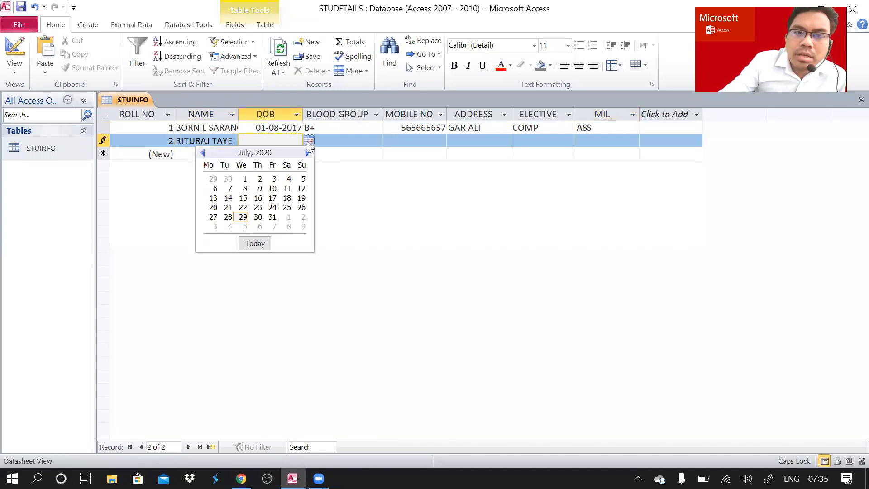
click(243, 217)
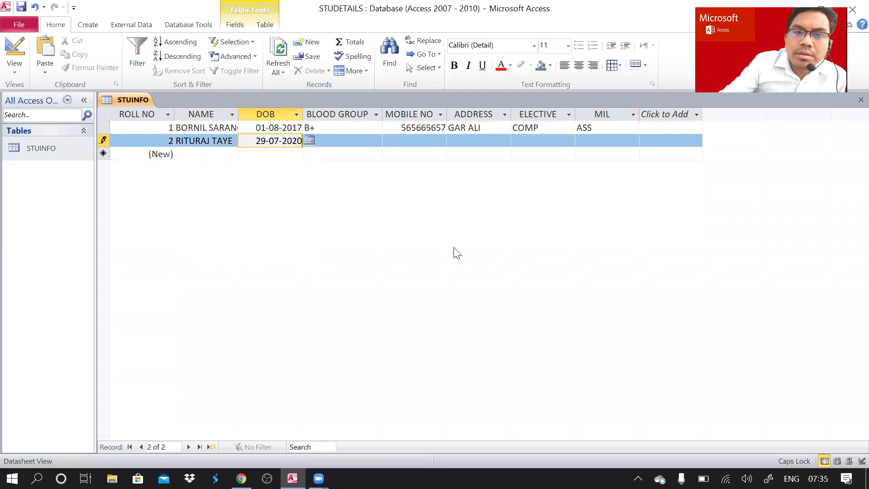
click(340, 141)
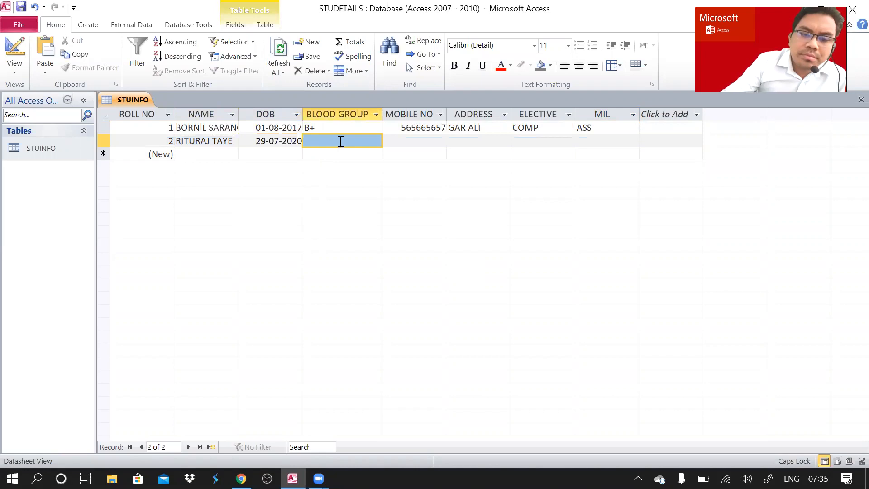
click(340, 141)
text(A+)
Enter record 2's mobile number, address, elective COMP and MIL HIN.
click(401, 141)
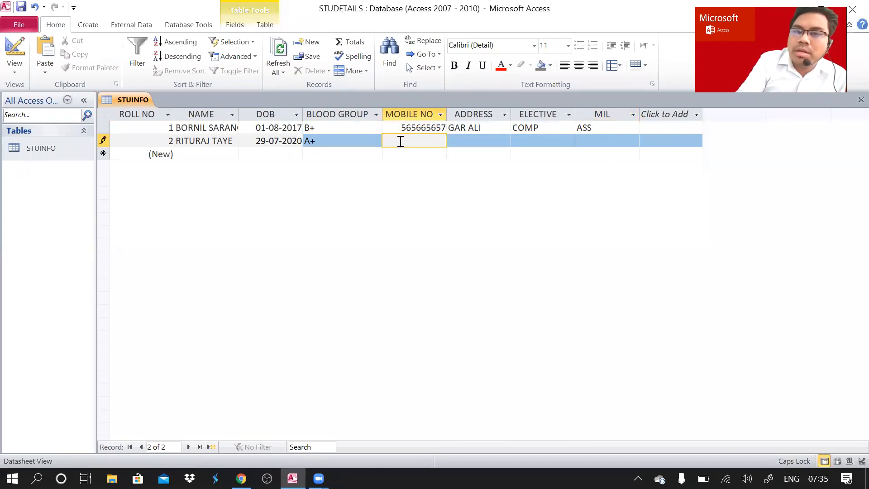
text(565657657)
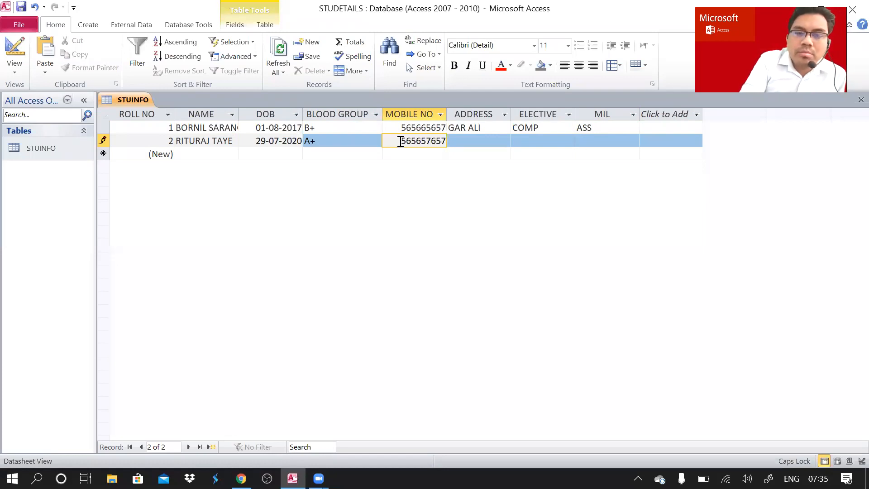
key(Tab)
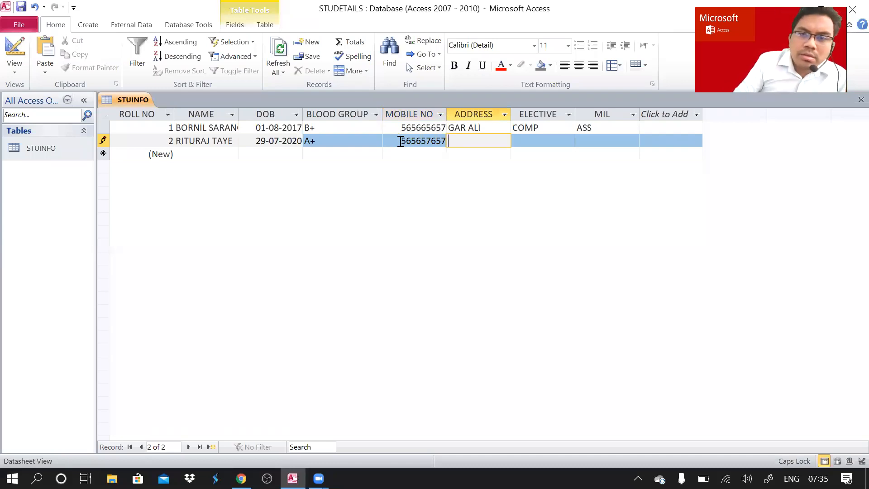
text(SUENI ALI)
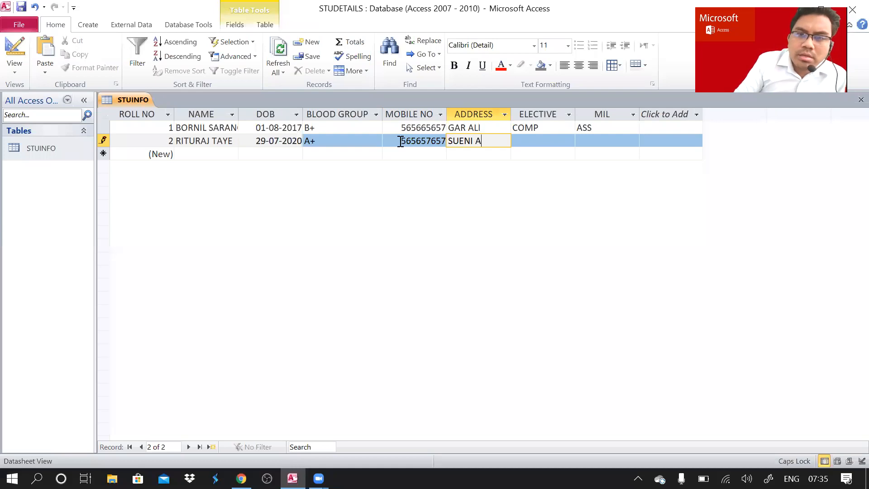
click(552, 139)
text(COMP)
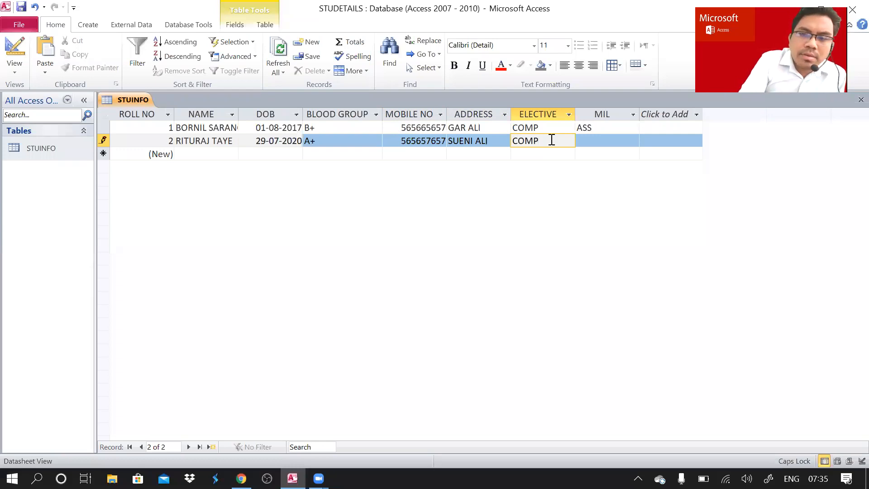
key(Tab)
text(HIN)
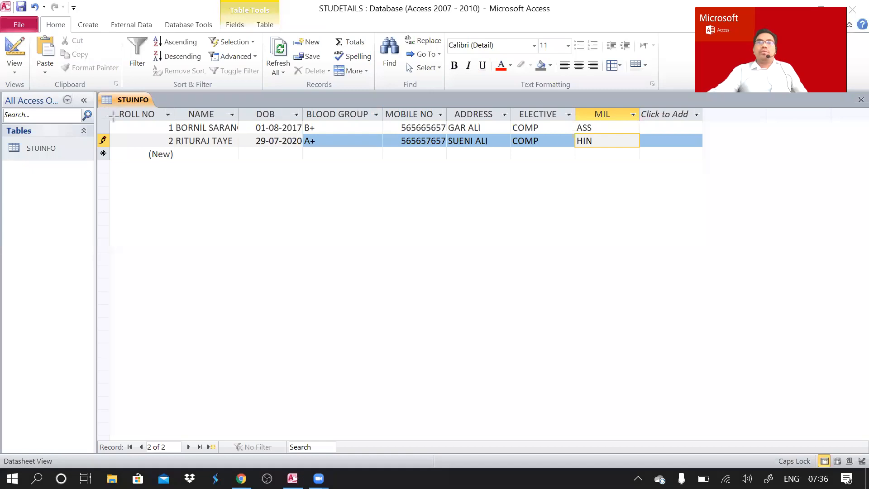
drag(108, 108, 640, 121)
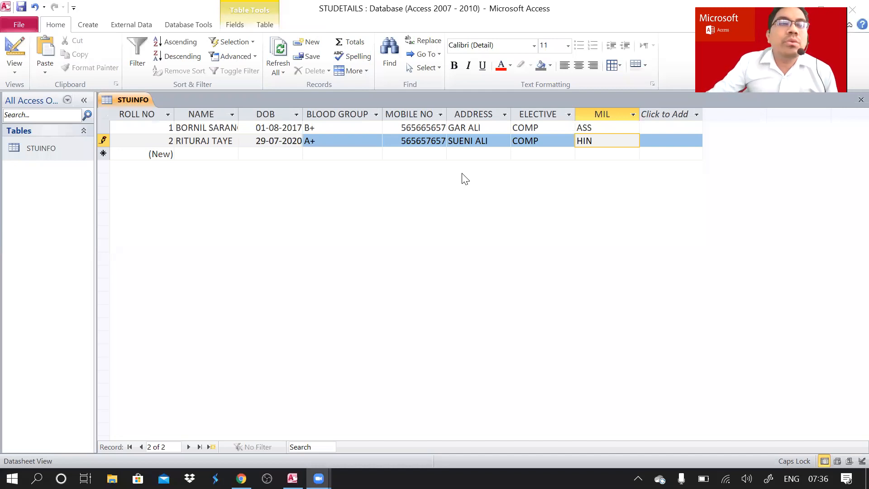
In Design View, add a Yes/No field named FEES PAID below MIL, then reopen STUINFO.
click(16, 71)
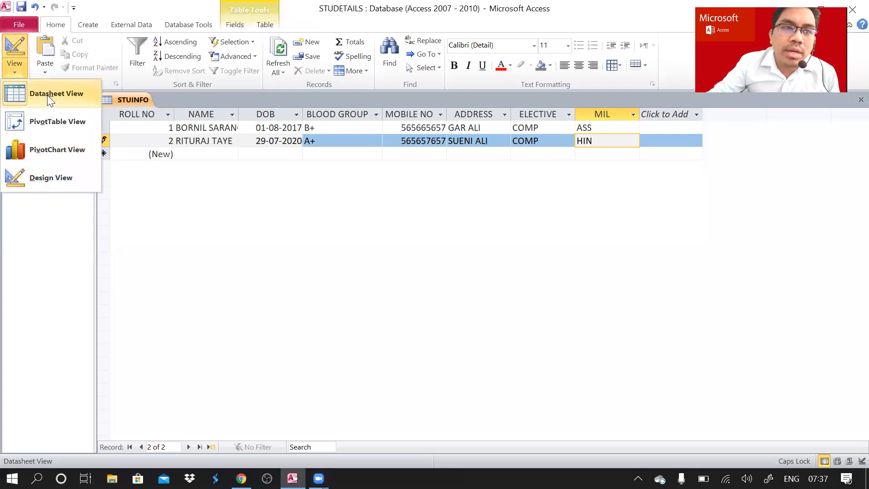
click(35, 179)
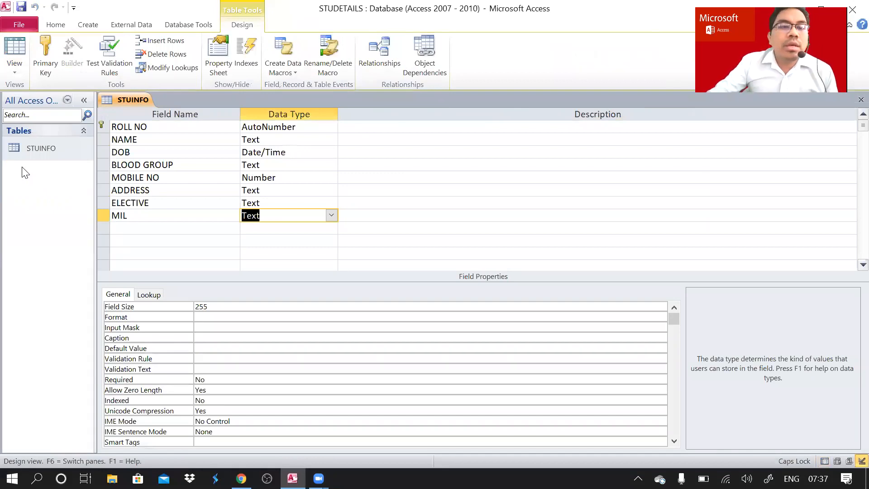
click(131, 230)
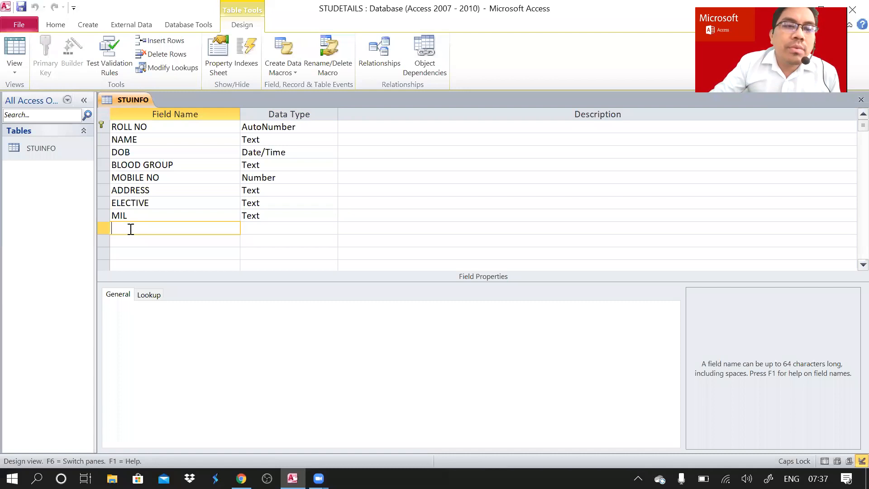
text(FE)
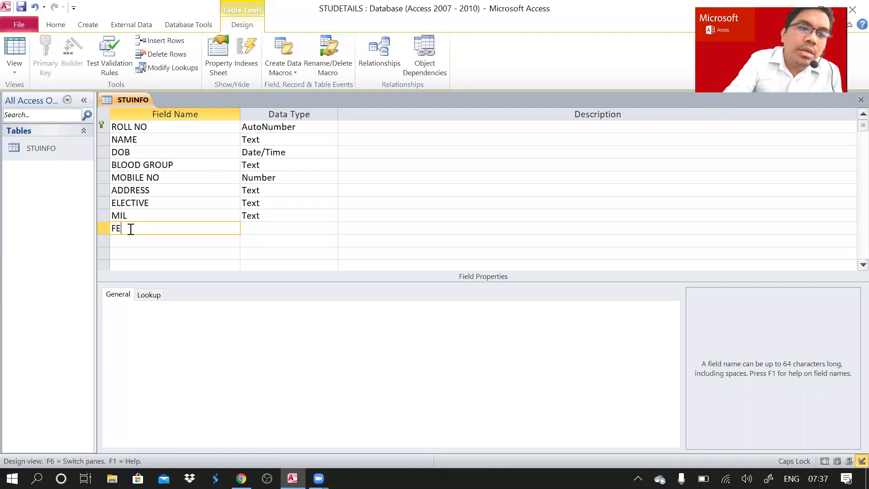
text(ES PAID)
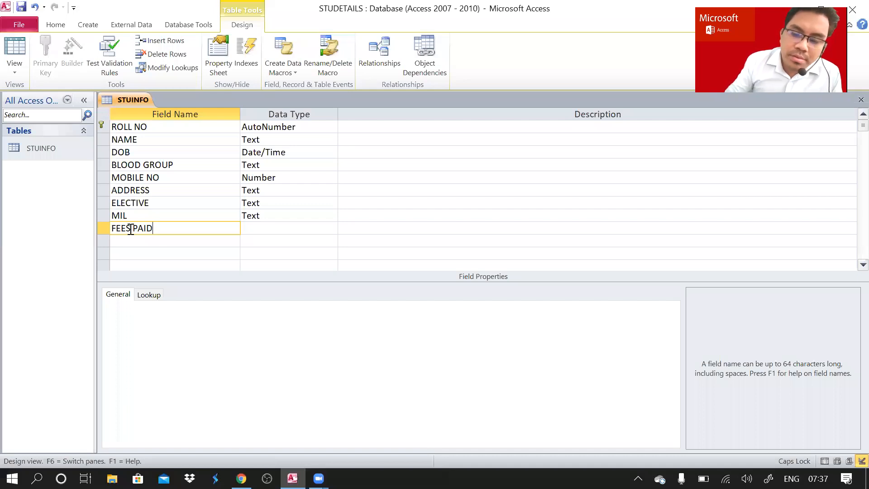
text(?)
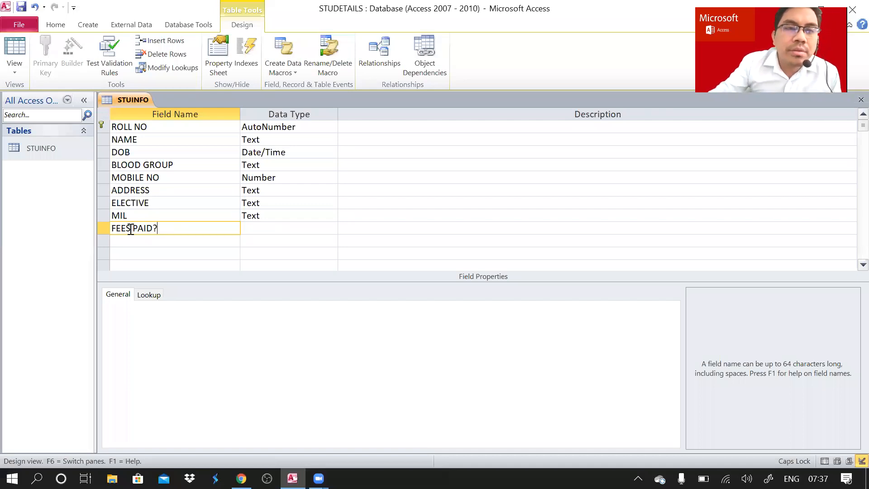
key(BackSpace)
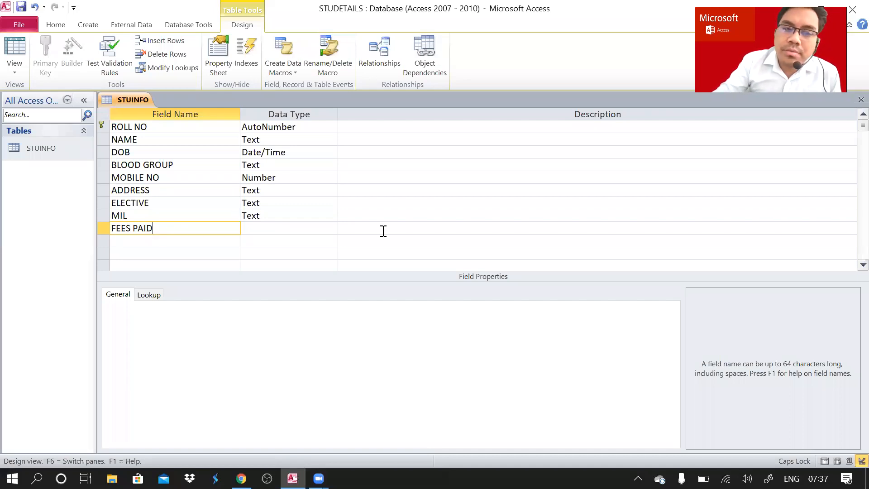
click(314, 228)
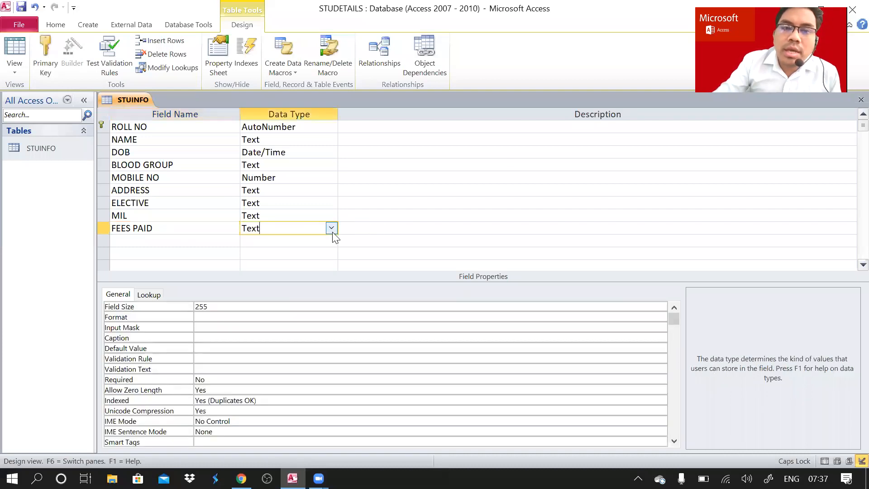
click(331, 228)
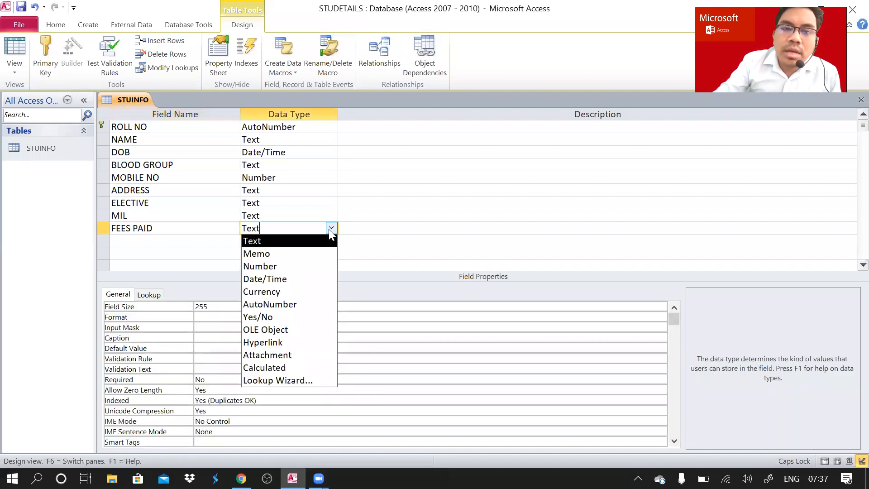
click(276, 317)
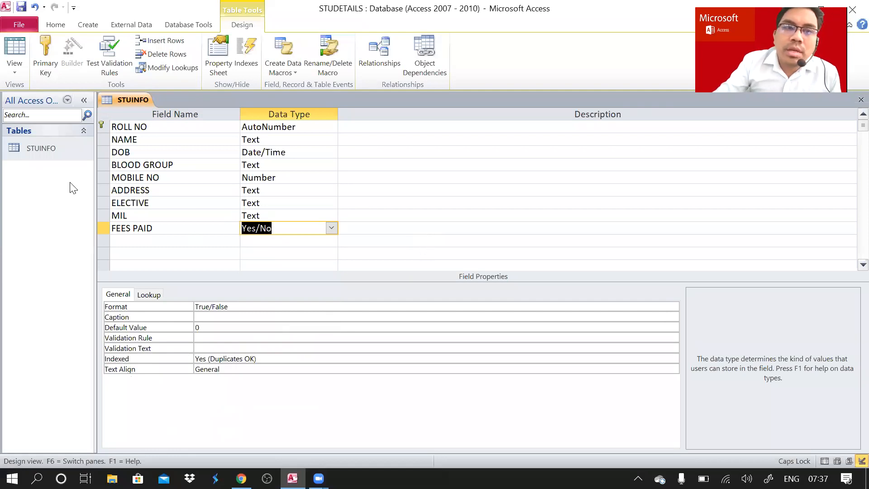
double_click(52, 150)
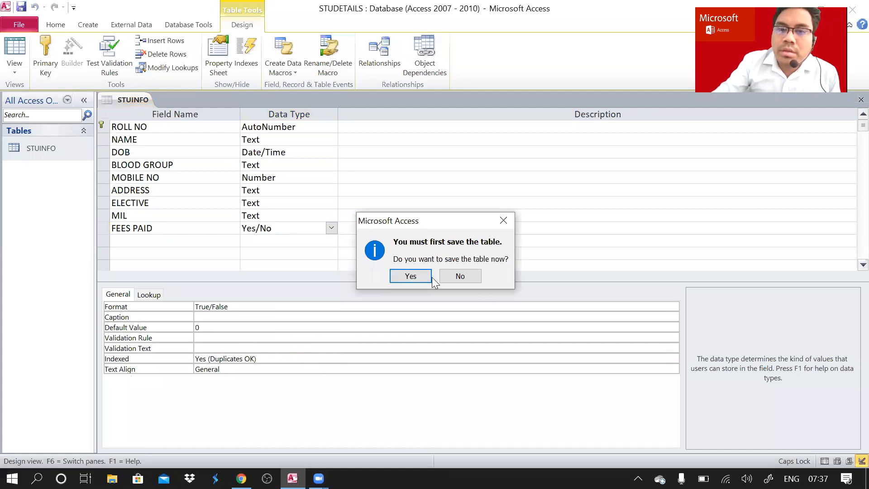
Confirm saving the design, then tick and untick record 1's FEES PAID checkbox in Datasheet View.
click(410, 276)
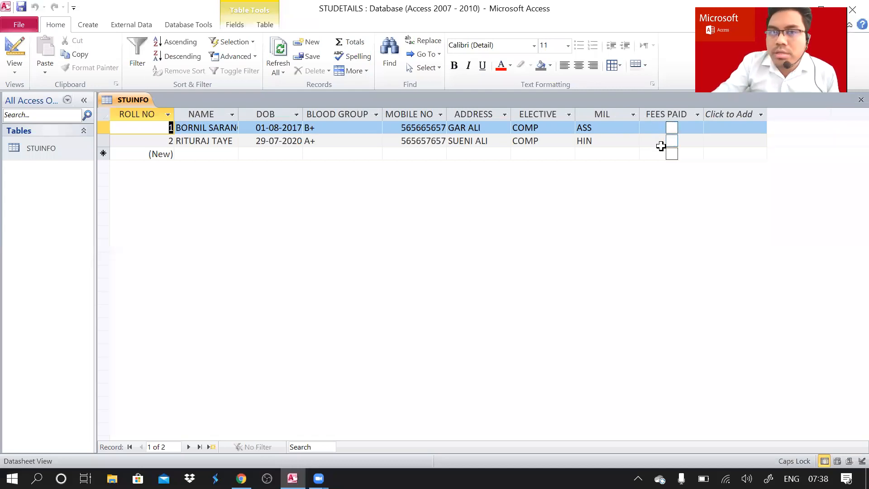
click(672, 129)
click(672, 129)
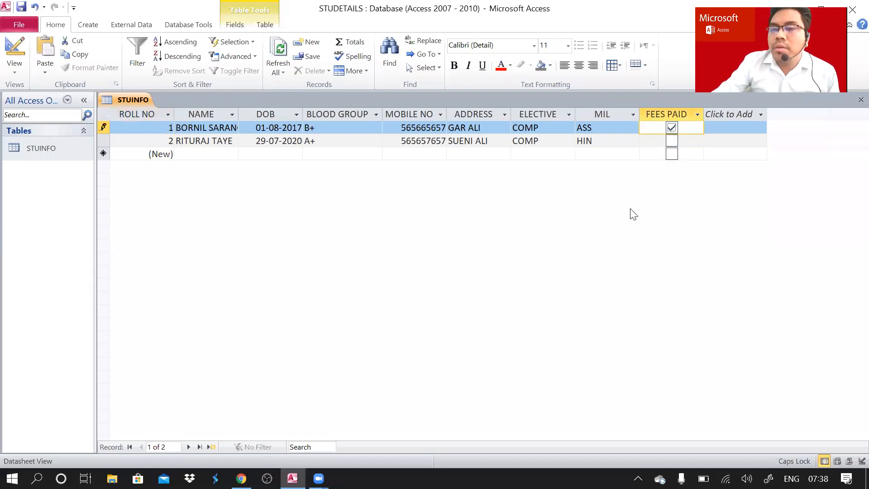
click(671, 128)
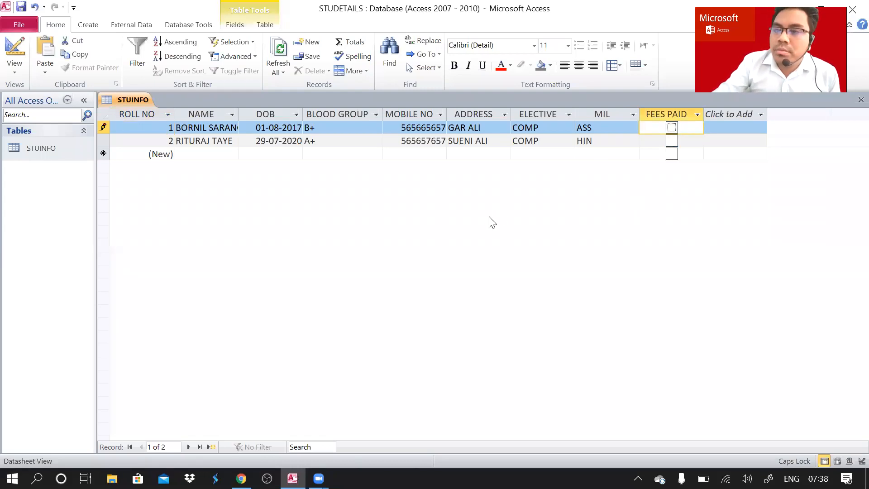
click(673, 127)
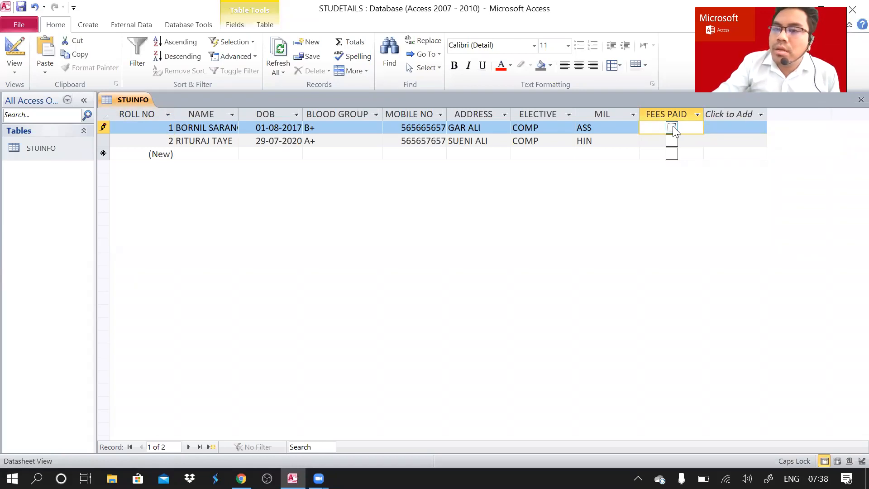